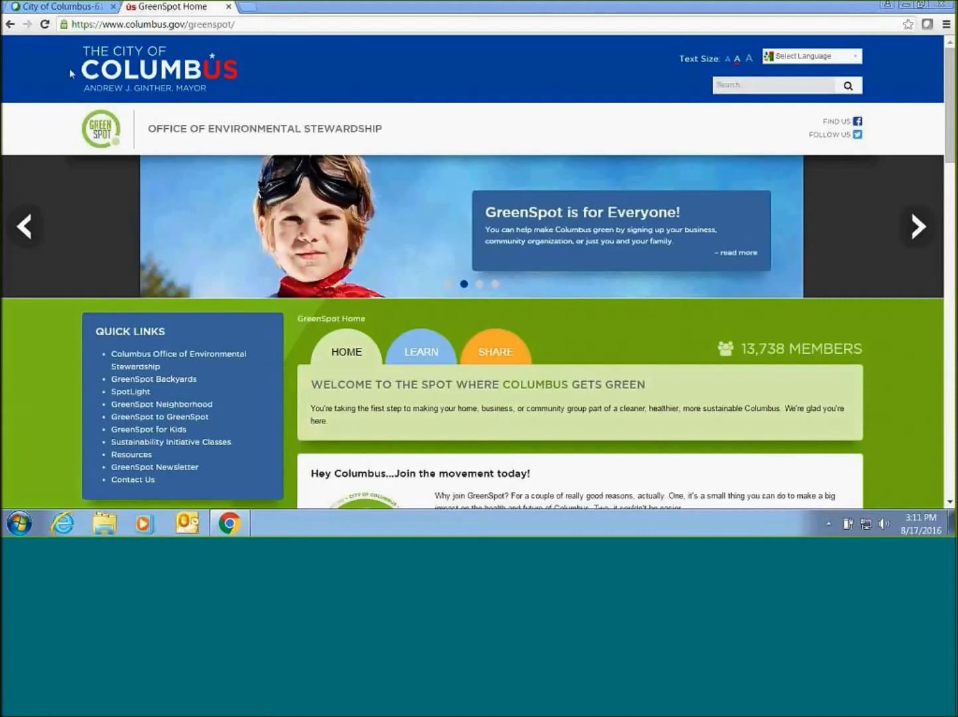
Select the home page address, scroll down the page, and open a blank new tab
left_click(199, 24)
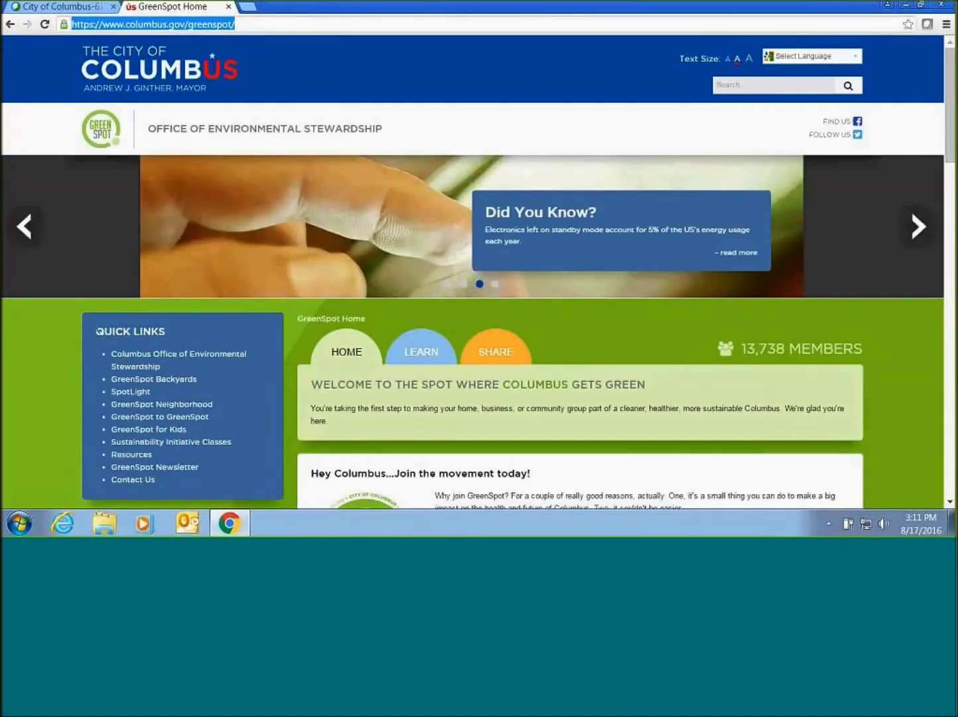
scroll(255, 220, "down", 3)
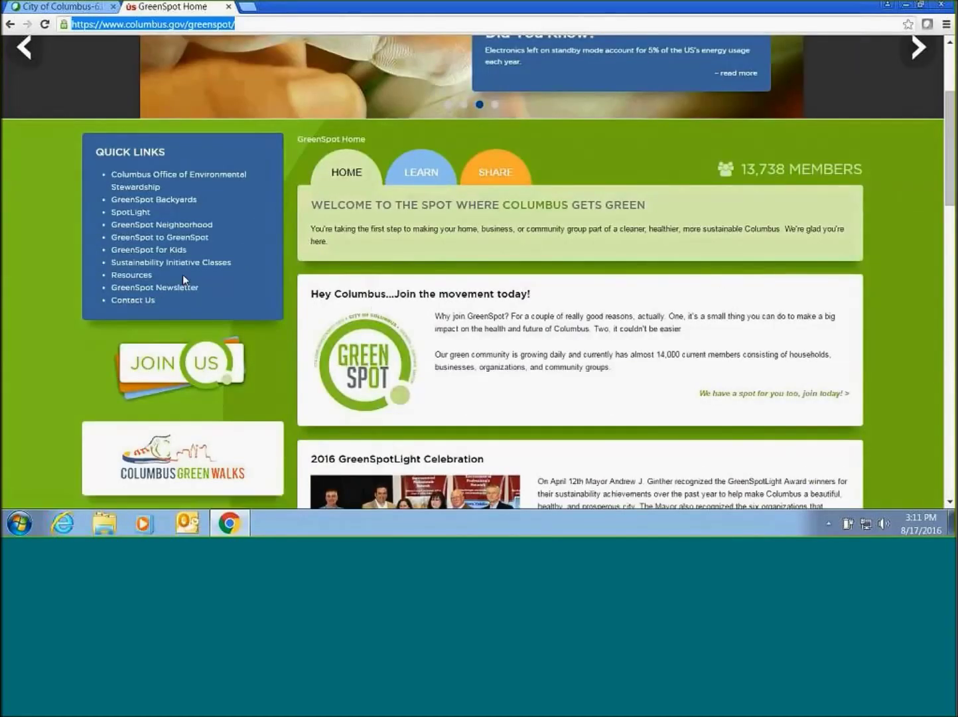
left_click(167, 372)
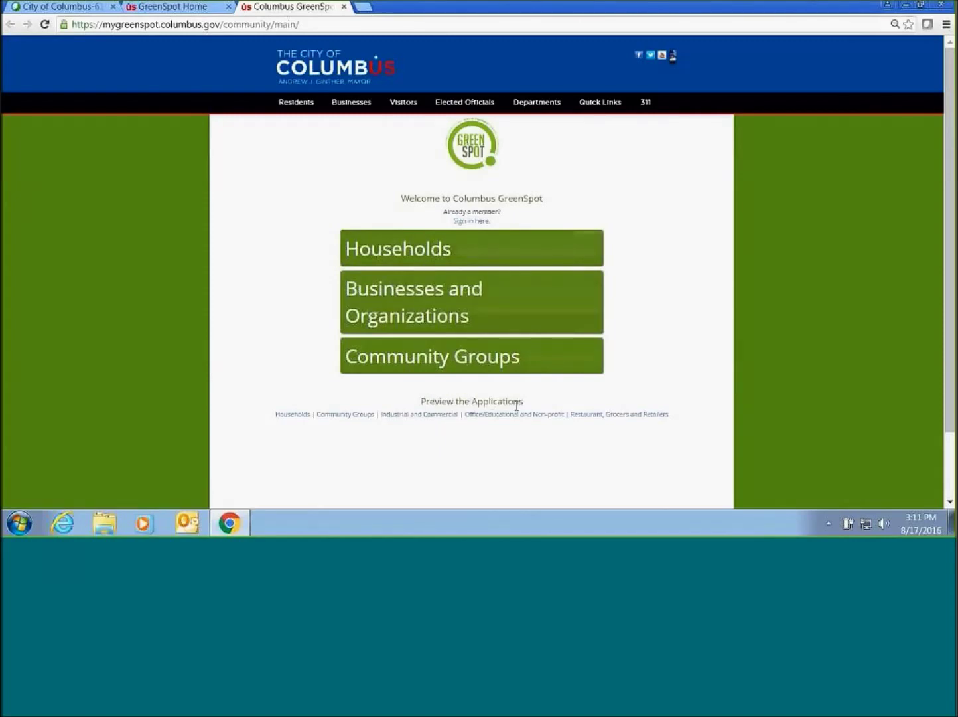
Page the household preview through address, energy, water, recycling and referral steps, then close it
left_click(292, 416)
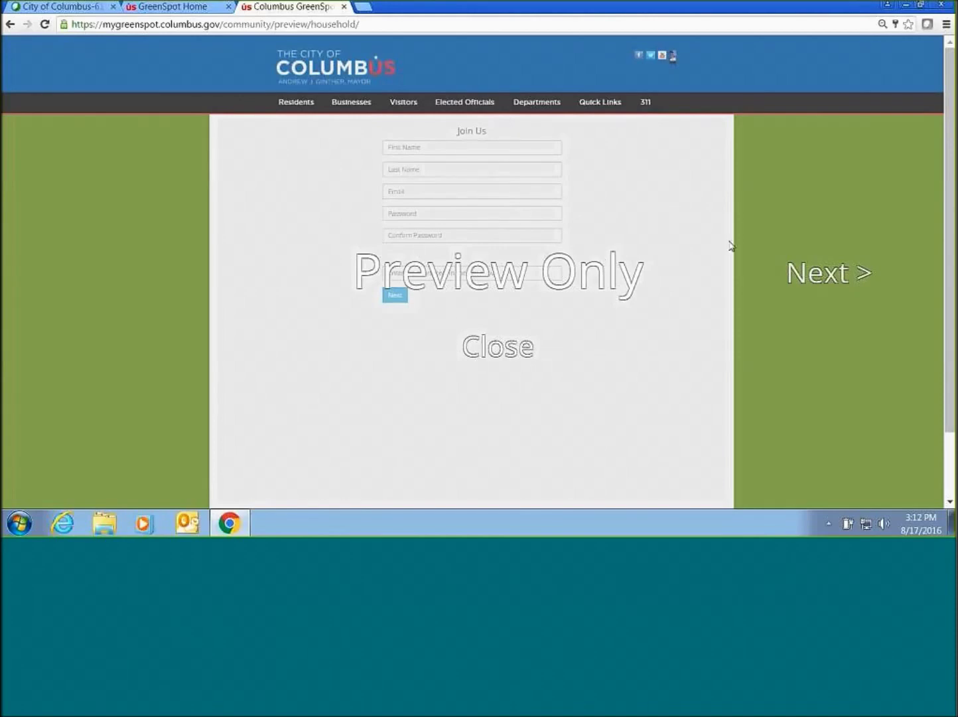
left_click(803, 274)
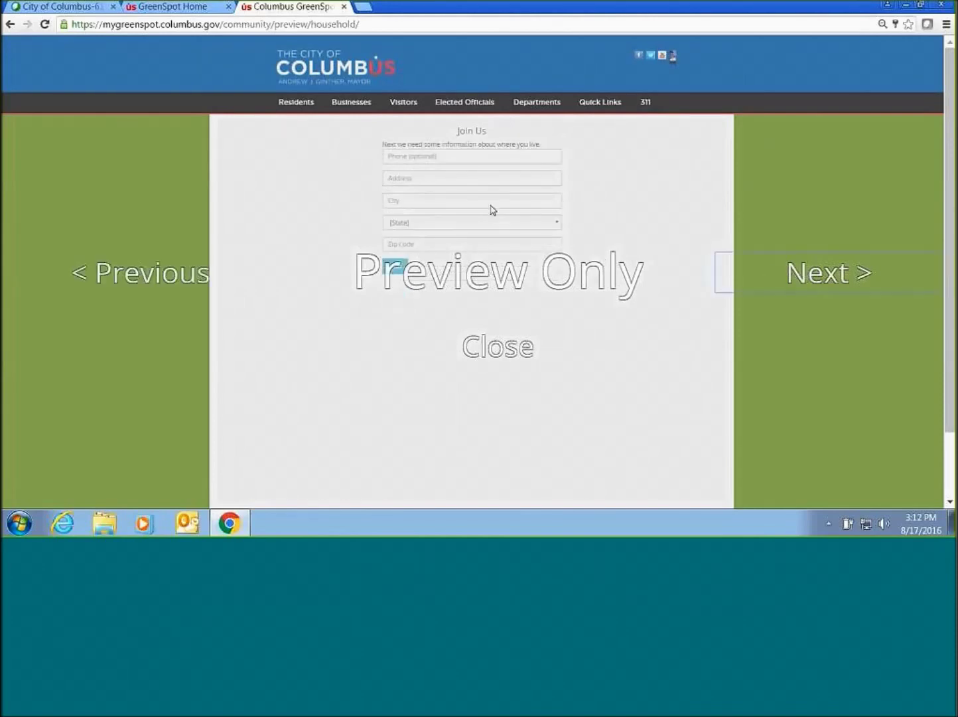
left_click(807, 274)
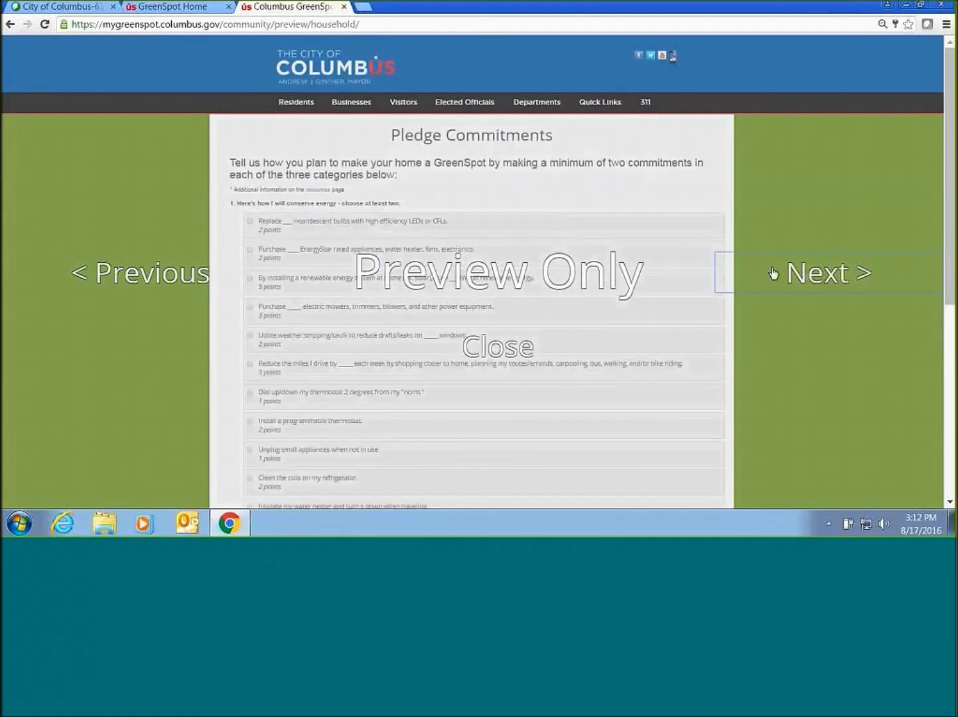
left_click(852, 282)
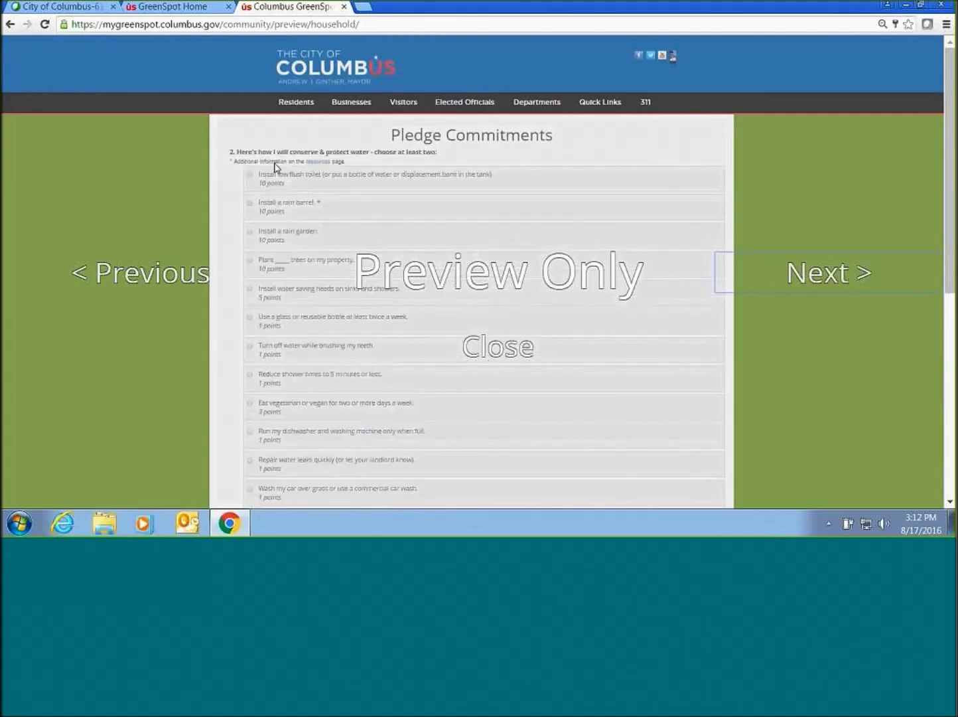
left_click(824, 278)
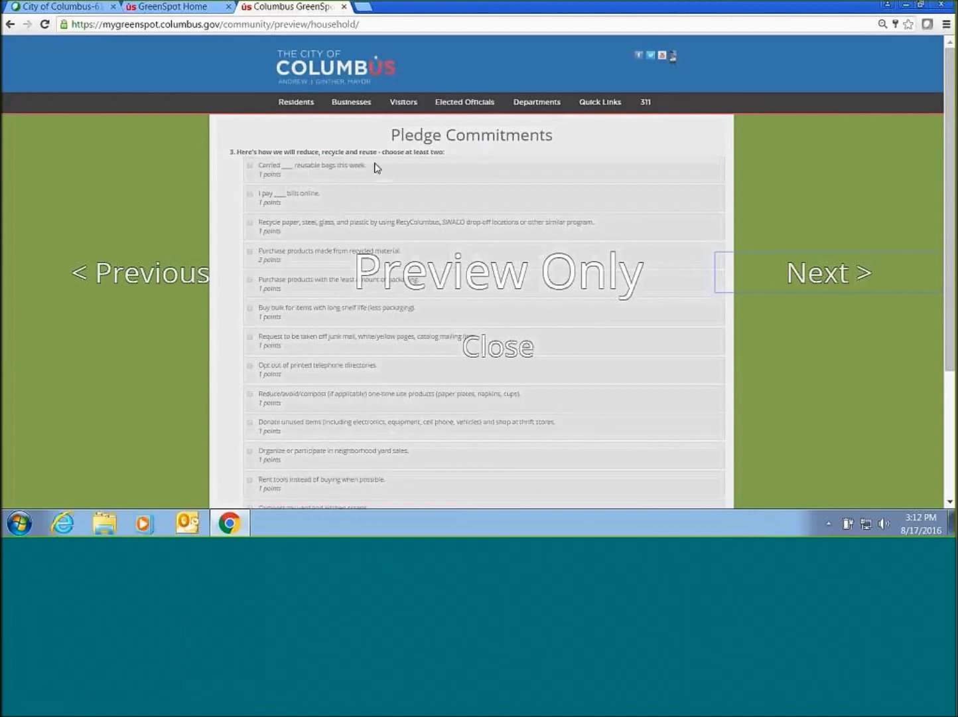
left_click(793, 276)
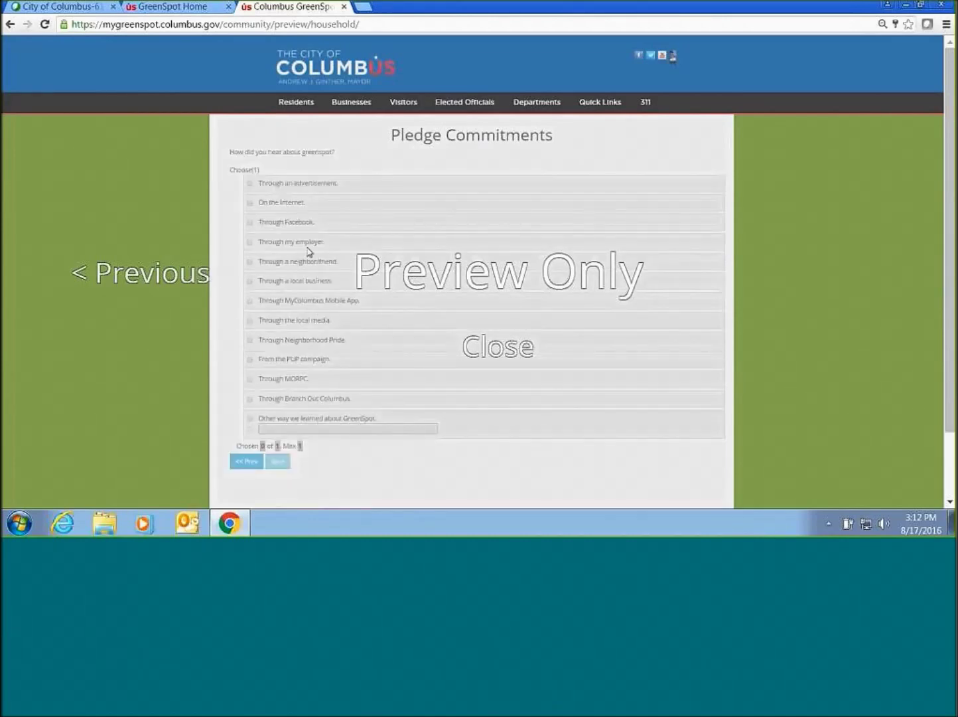
left_click(500, 355)
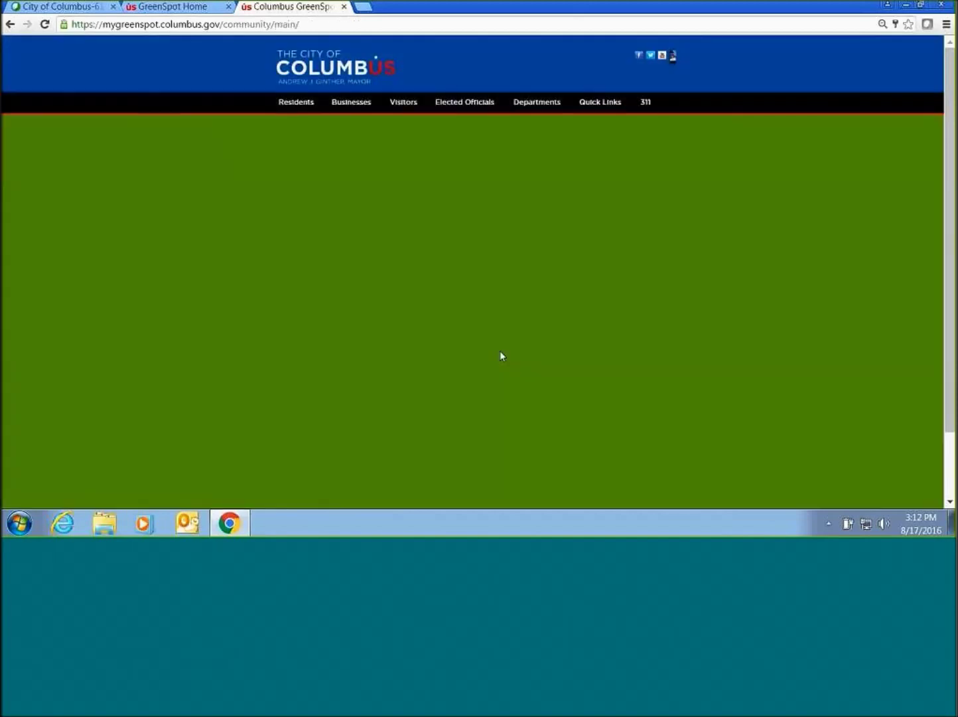
scroll(257, 291, "down", 1)
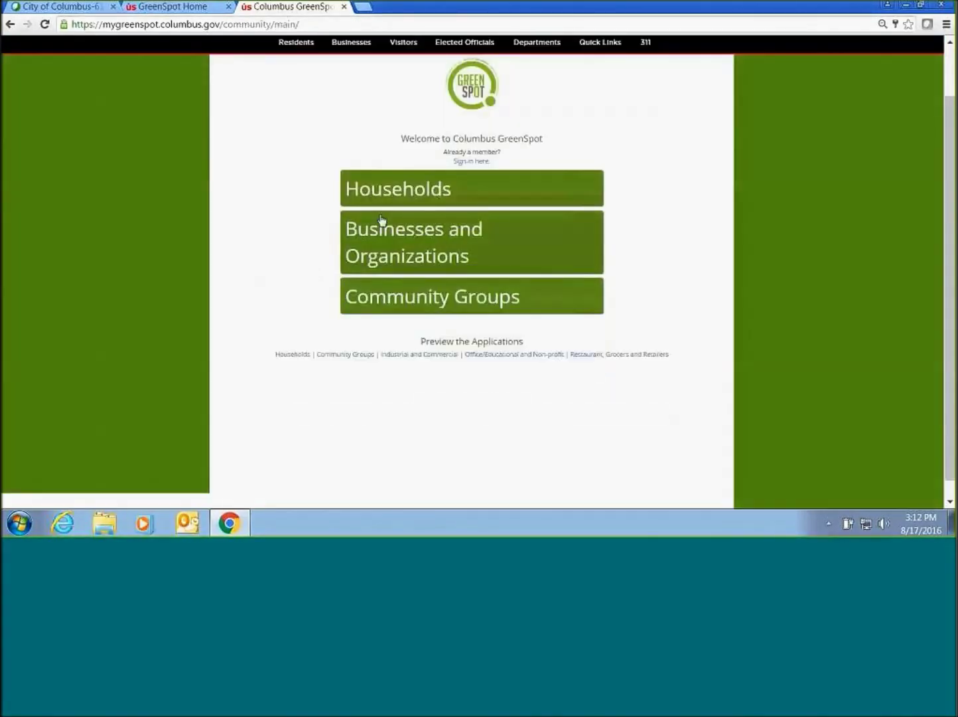
left_click(416, 189)
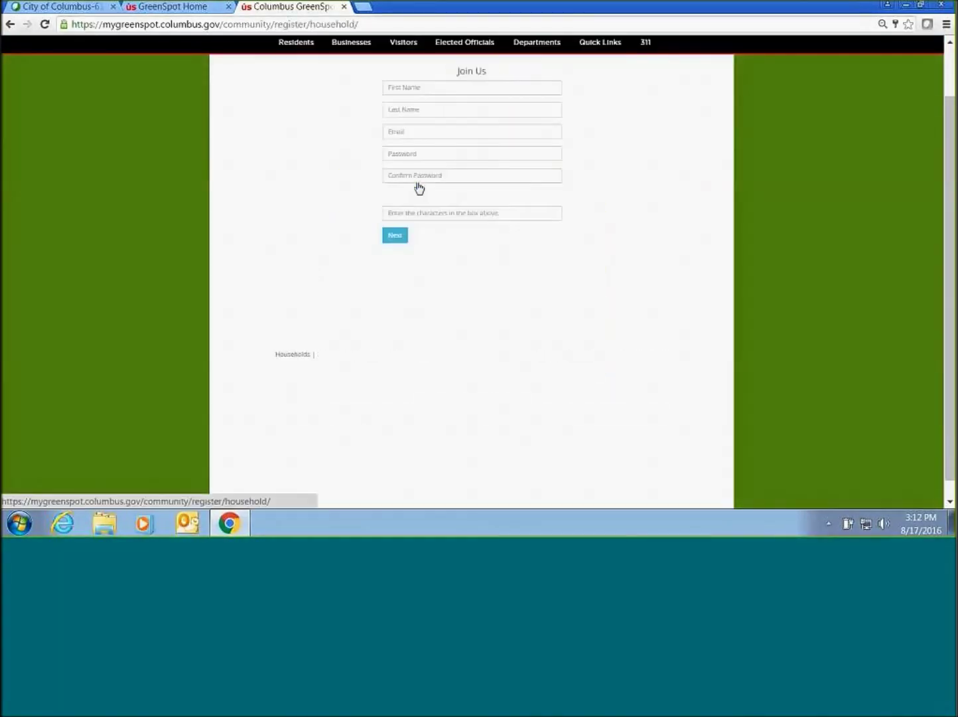
left_click(452, 93)
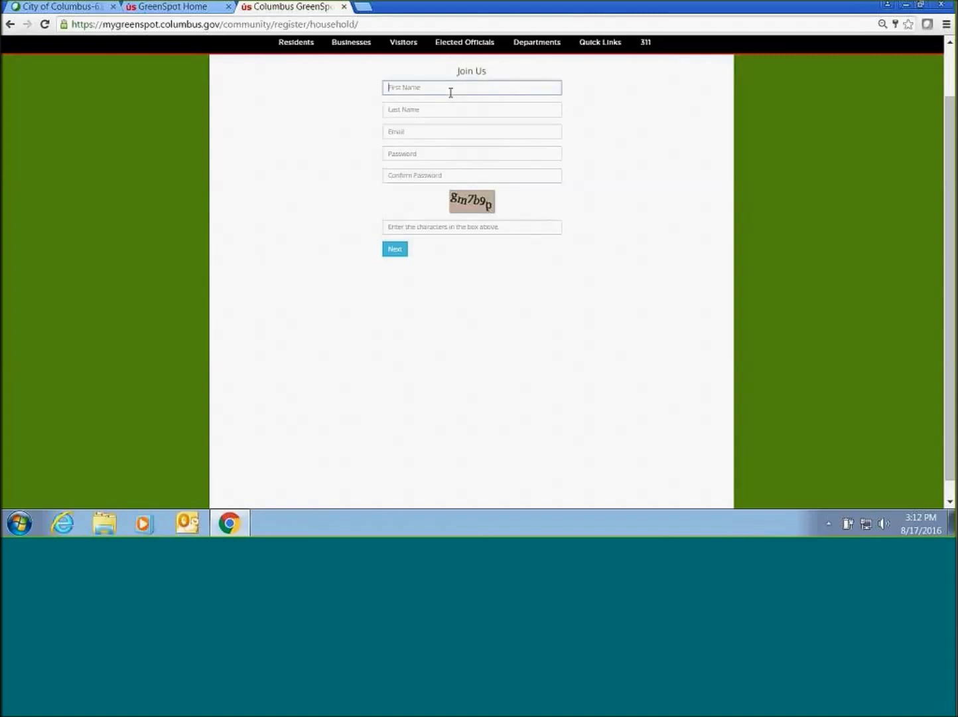
key("Tab")
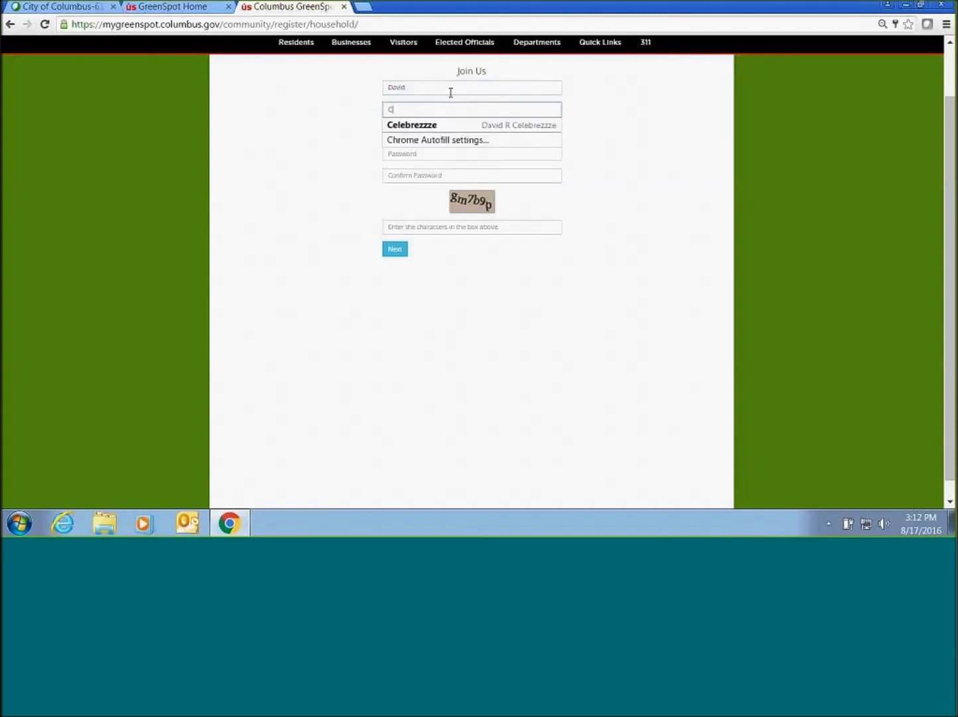
key("Tab")
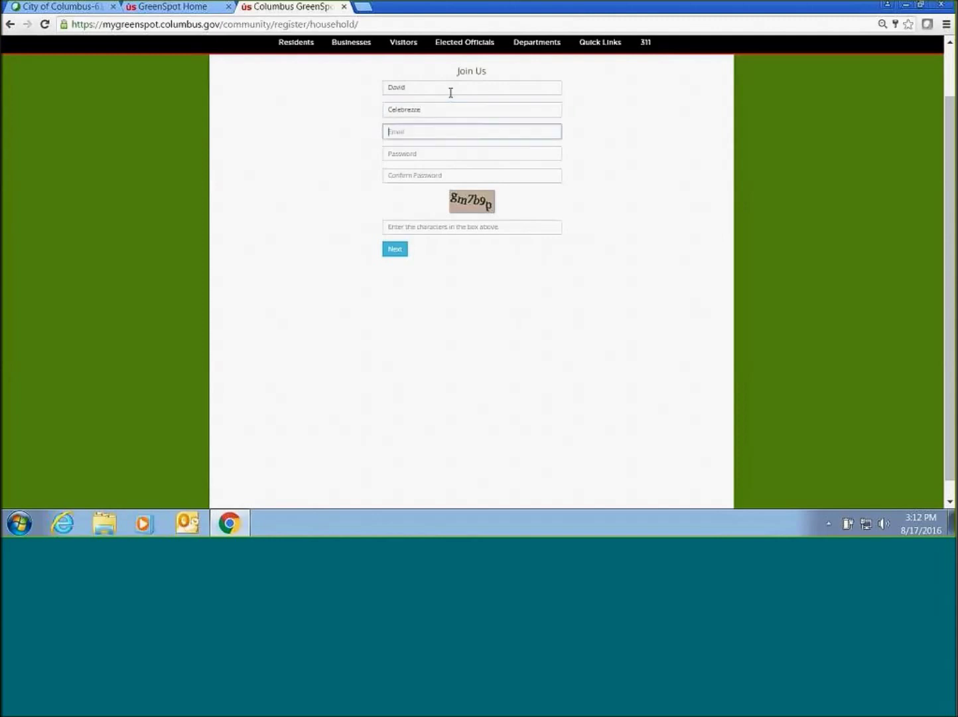
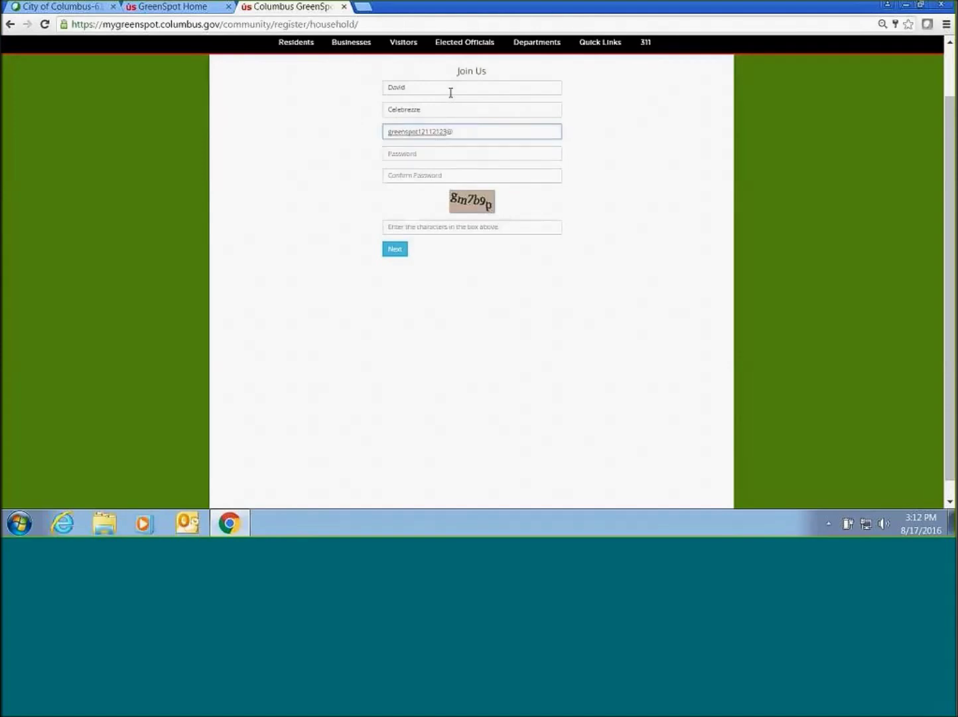
key("Tab")
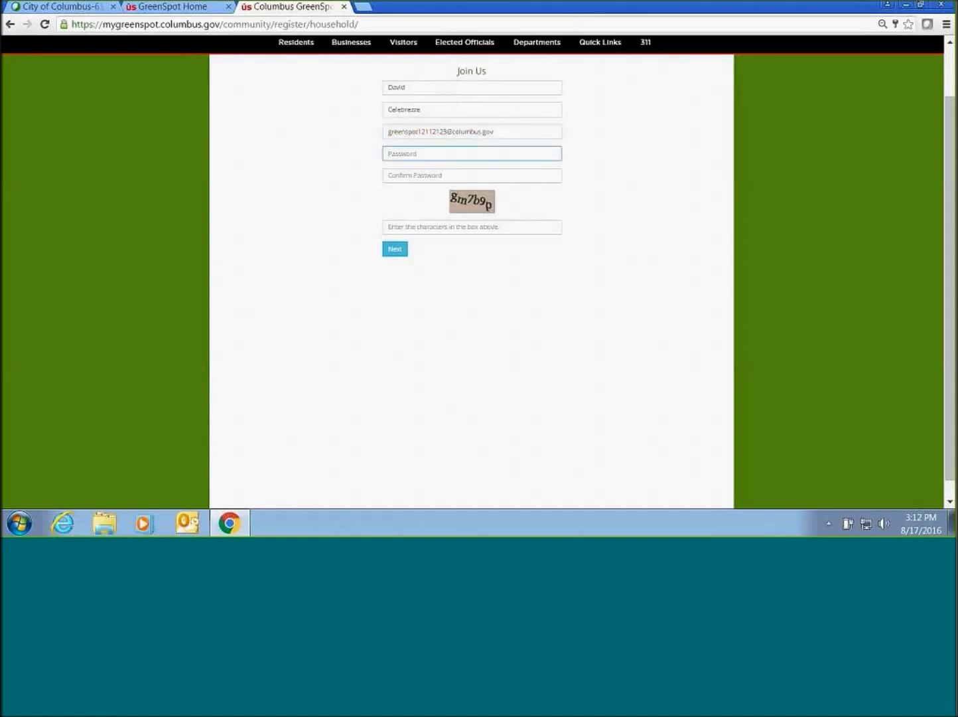
type("•••••••")
key("Tab")
type("••••••••")
key("Tab")
type("gm")
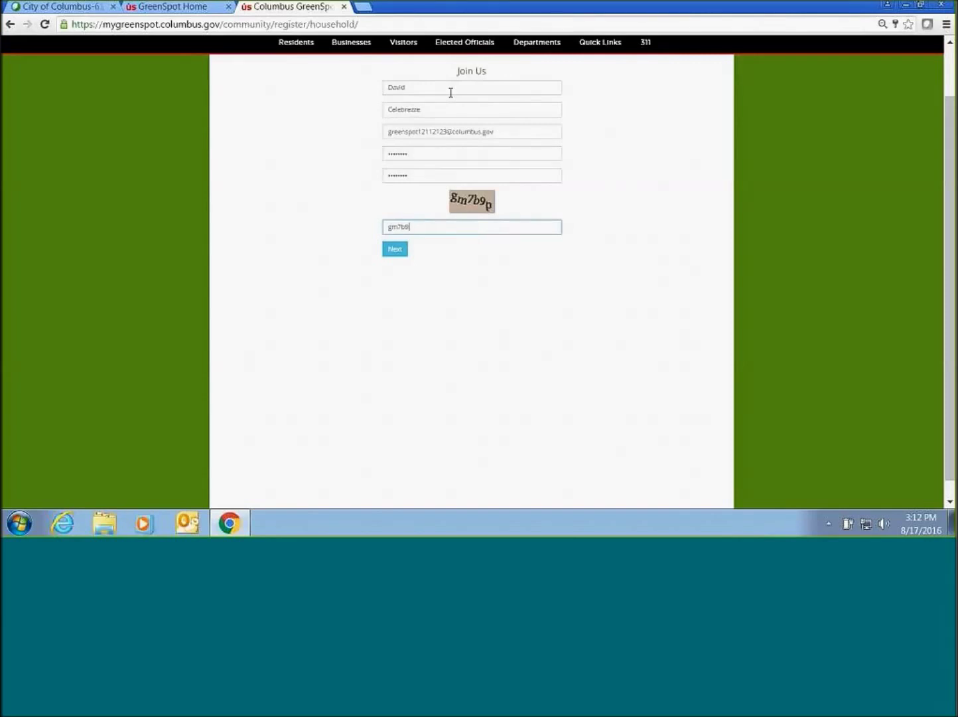
key("Return")
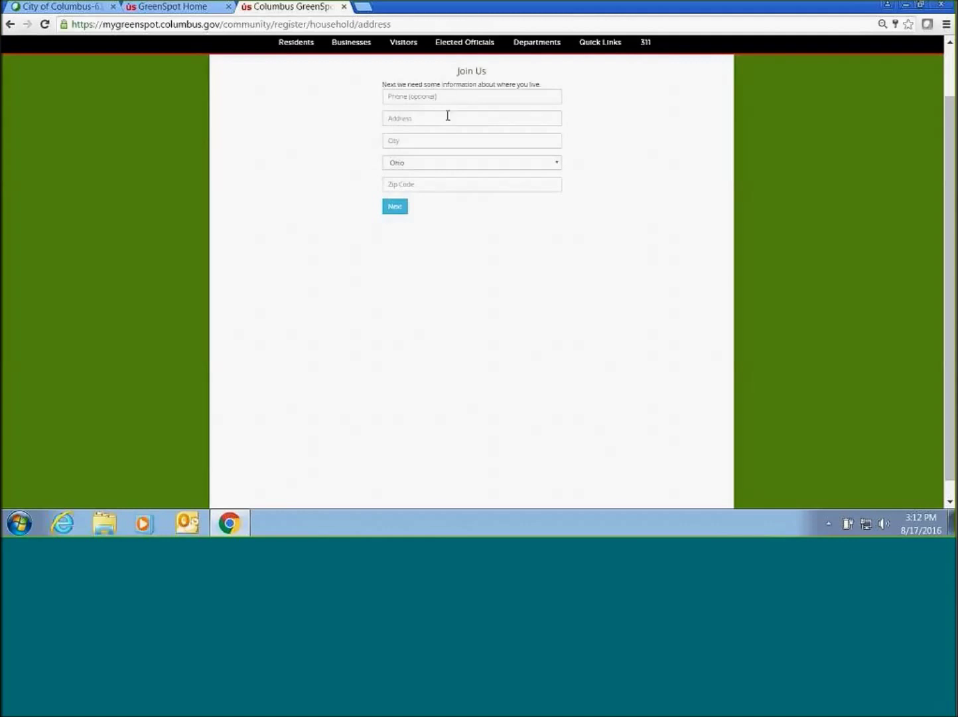
Fill in the suggested street address starting '1111' and the city Columbus
left_click(447, 115)
type("1111")
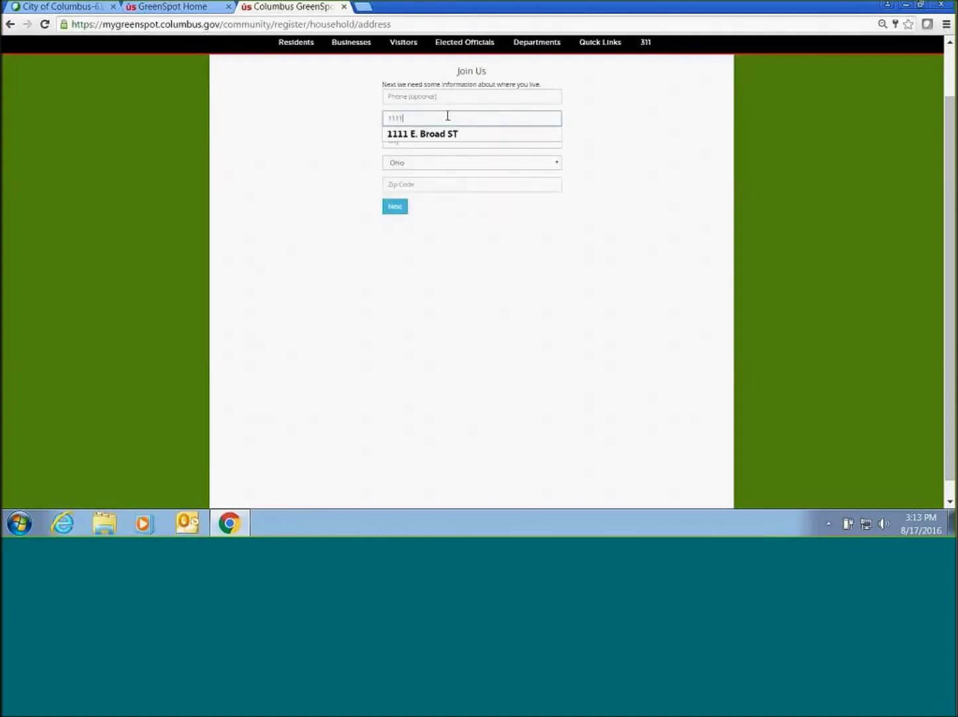
key("Down")
key("Tab")
key("Tab")
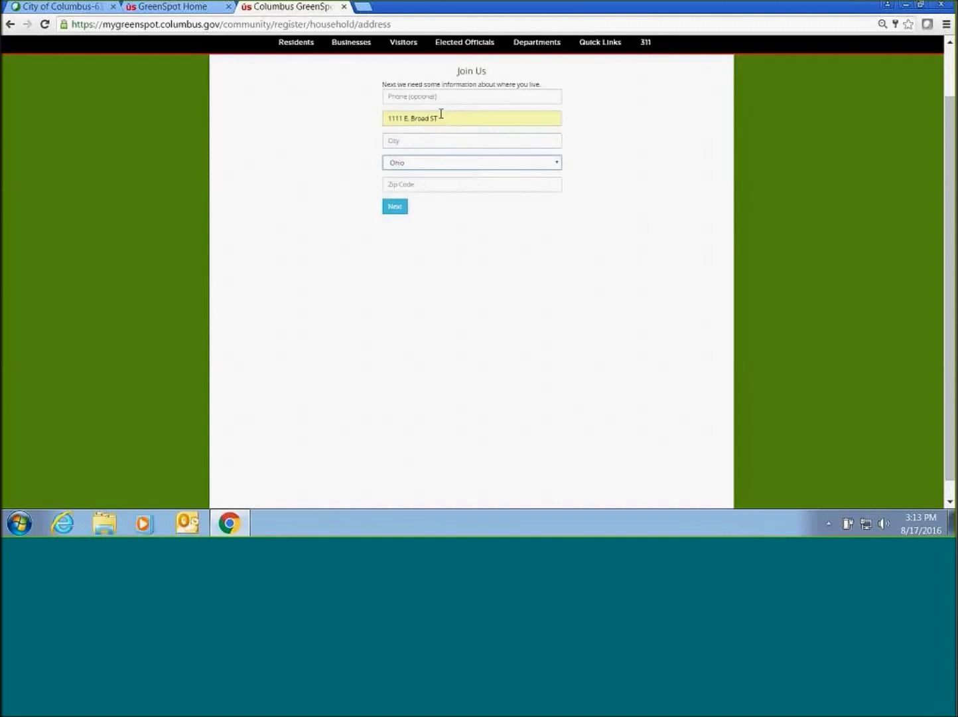
left_click(413, 139)
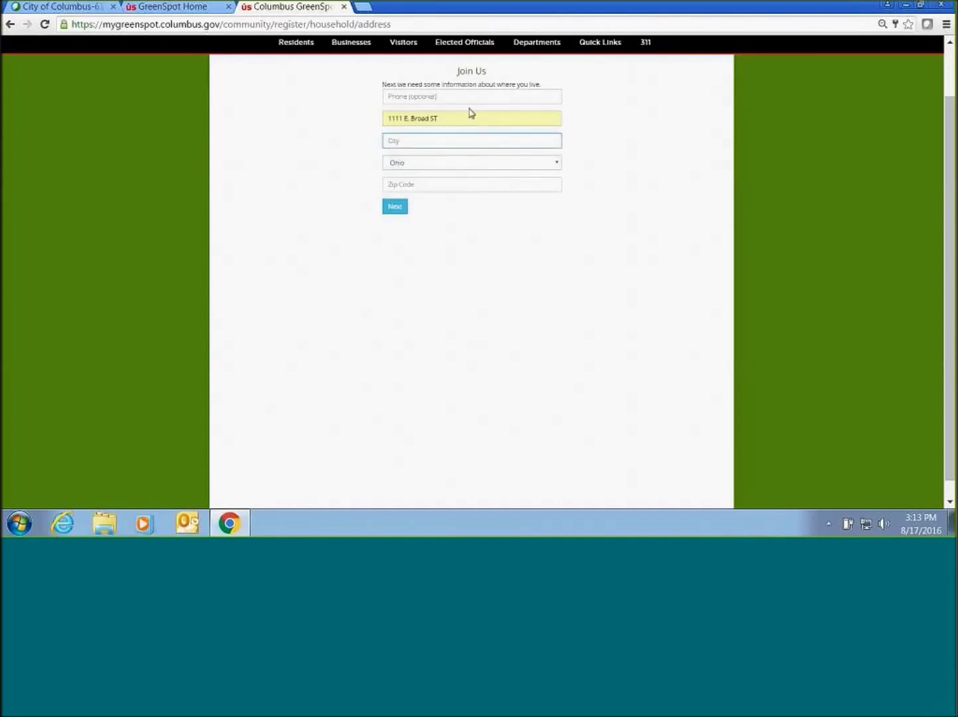
type("Columbus")
key("Tab")
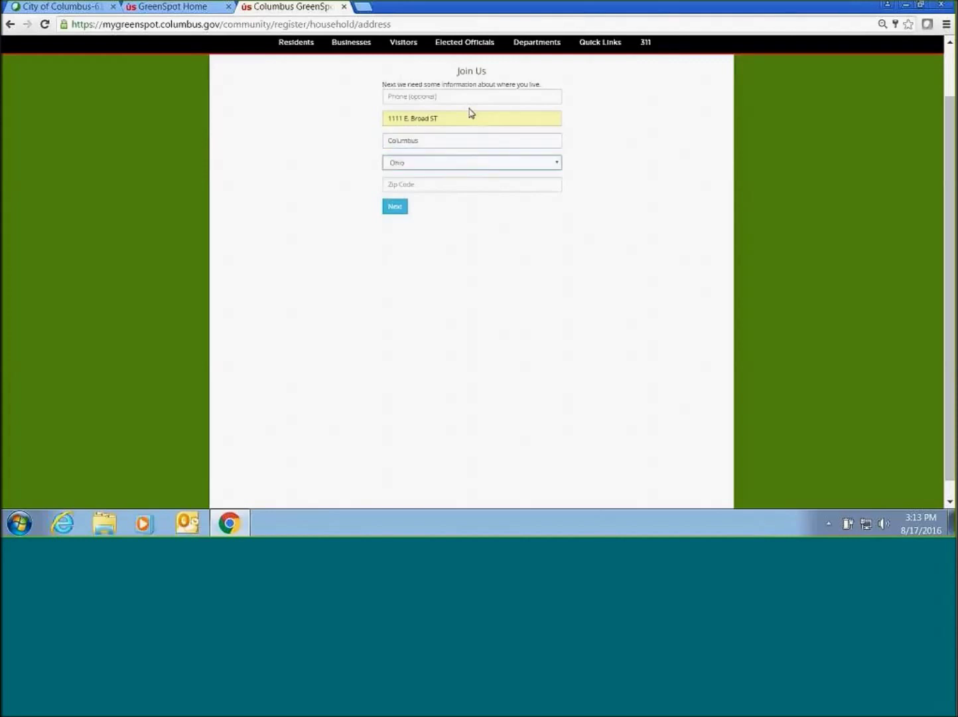
Correct the zip code to 43215 and submit the address
key("Tab")
type("432")
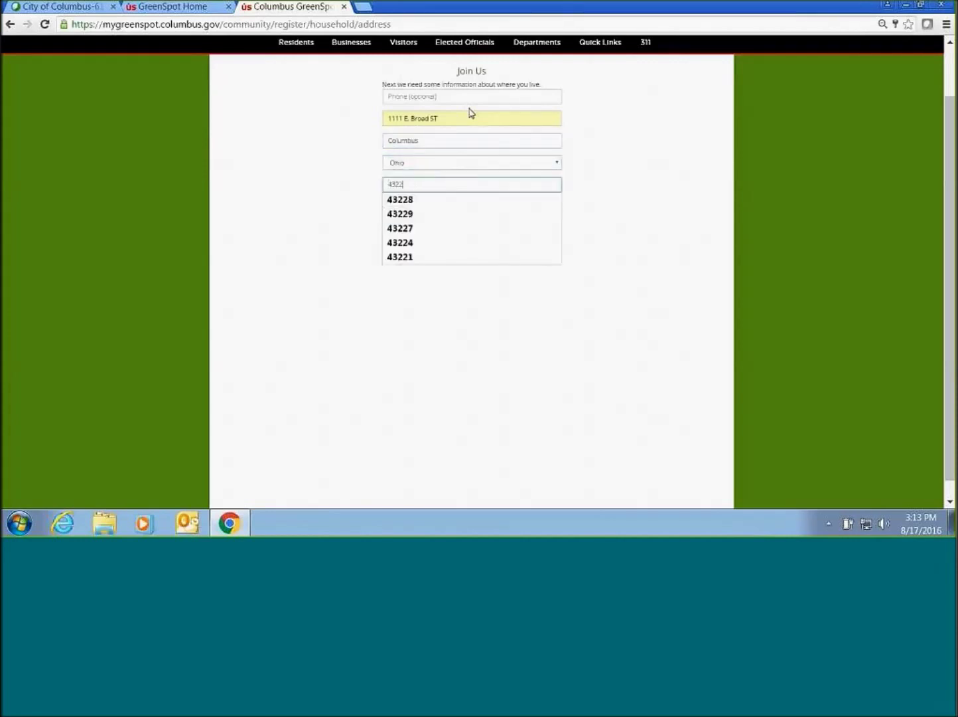
type("21")
key("BackSpace")
key("BackSpace")
type("15")
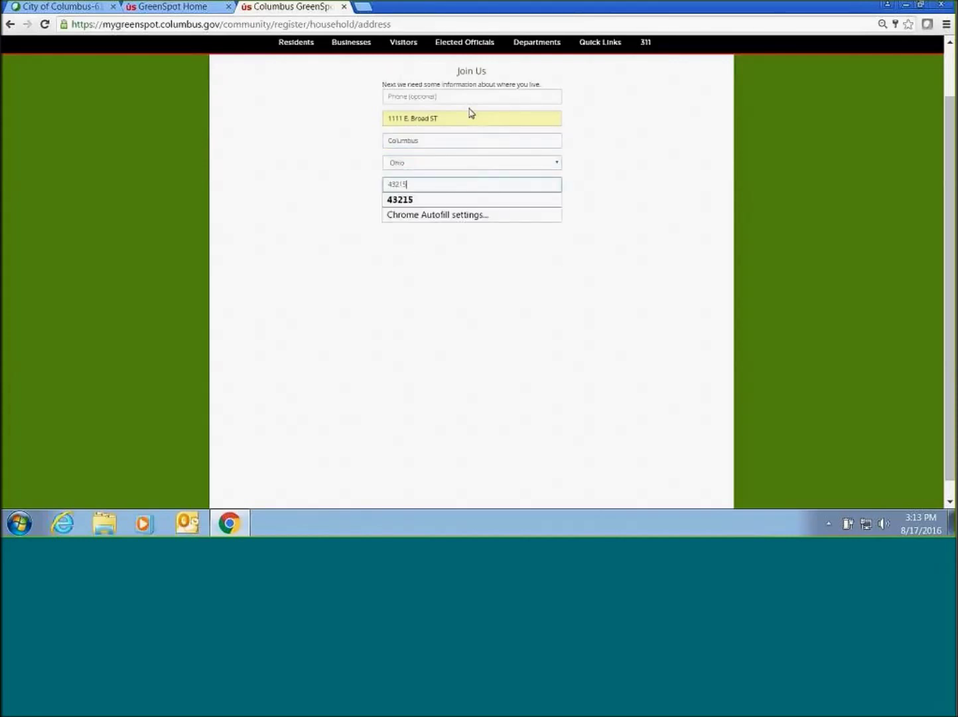
key("Tab")
key("Return")
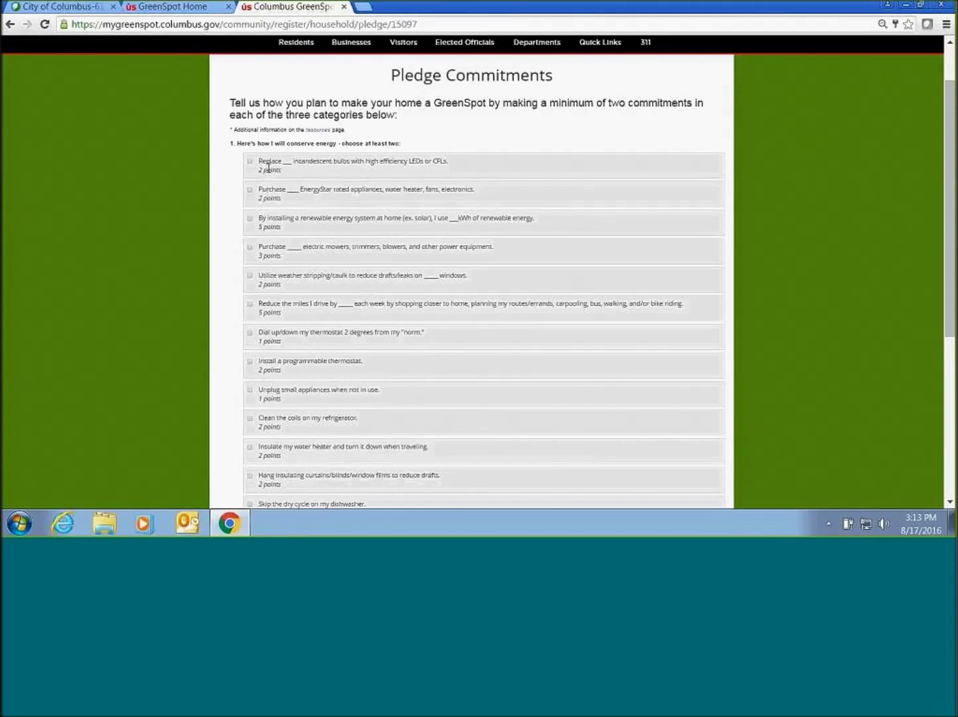
left_click_drag(284, 173, 258, 169)
left_click(306, 236)
left_click_drag(295, 178, 250, 172)
left_click(237, 176)
scroll(312, 245, "down", 3)
scroll(313, 250, "up", 1)
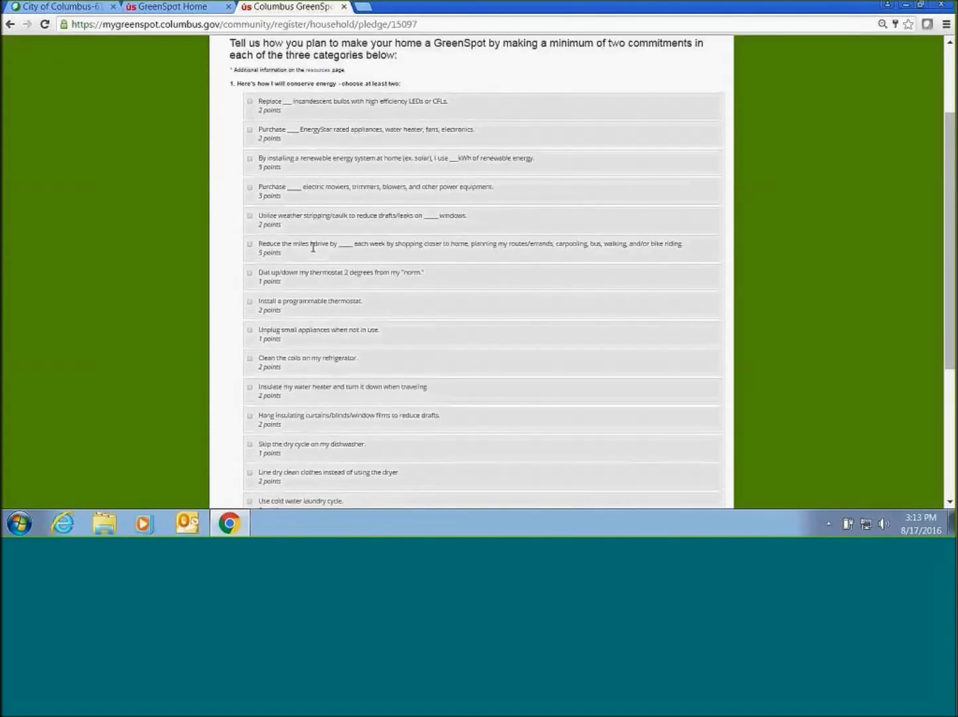
Pledge LED bulbs, EnergyStar appliances and a renewable energy system, then continue
left_click(250, 102)
left_click(250, 130)
left_click(250, 160)
scroll(267, 246, "down", 2)
scroll(260, 255, "down", 4)
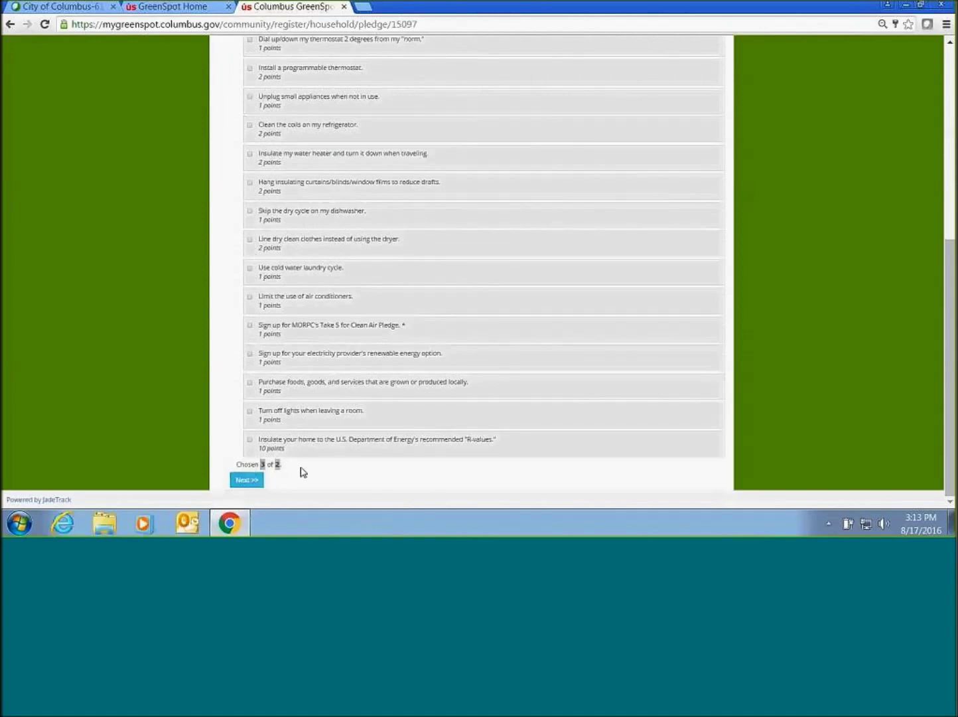
left_click(246, 479)
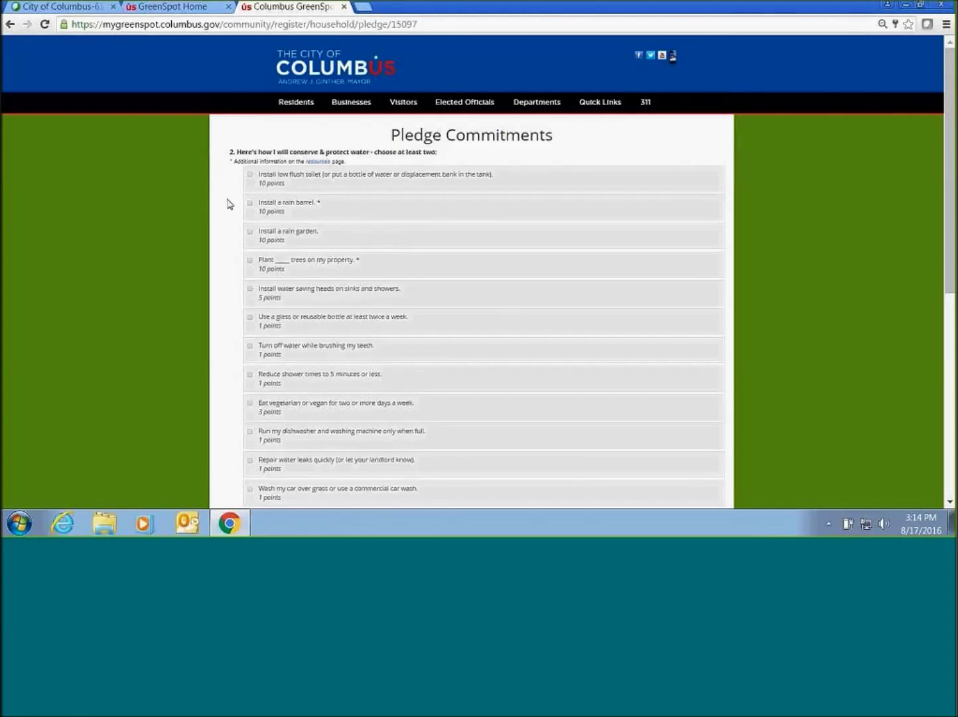
Pledge a low-flush toilet, a rain barrel and a rain garden
left_click(250, 176)
left_click(250, 202)
left_click(250, 232)
Browse the Resources page, expanding Inform and Engage and Water Conservation sections
left_click(316, 163)
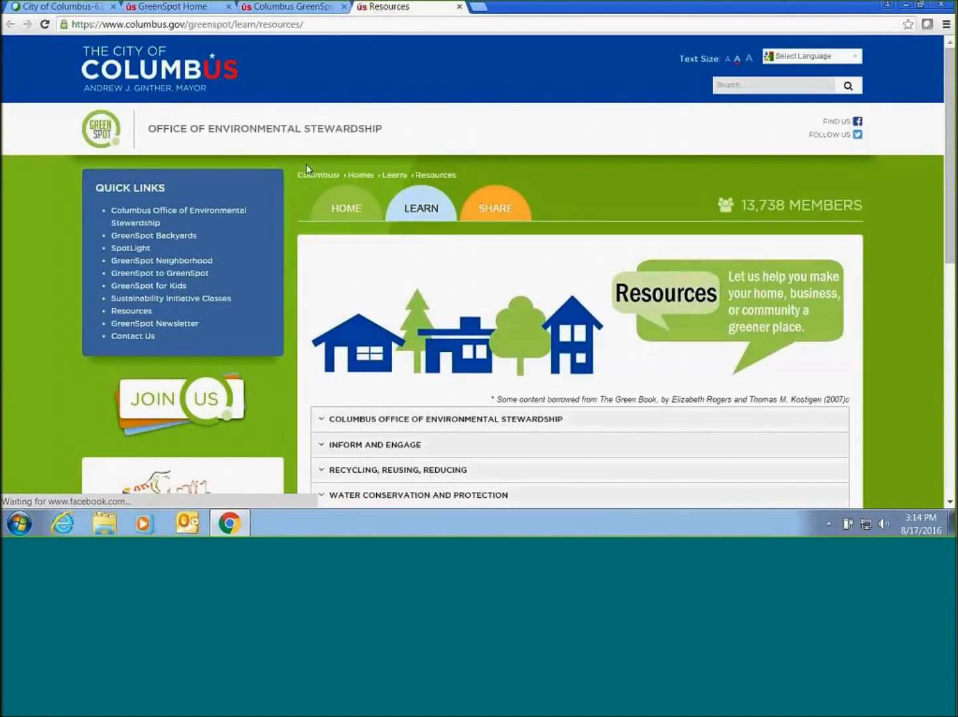
scroll(391, 269, "down", 1)
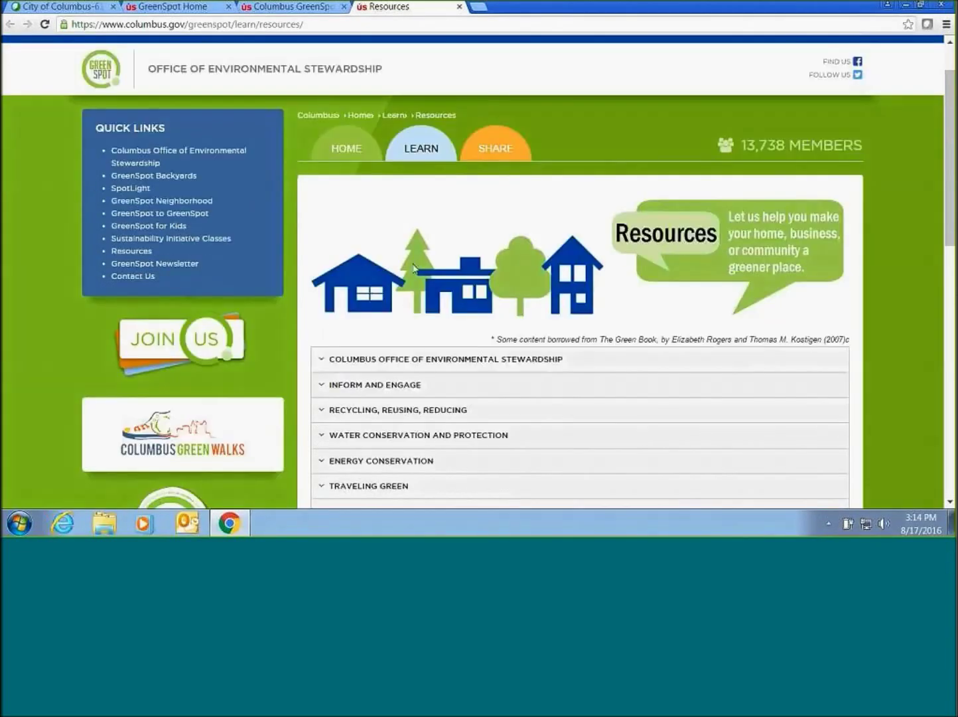
left_click(343, 385)
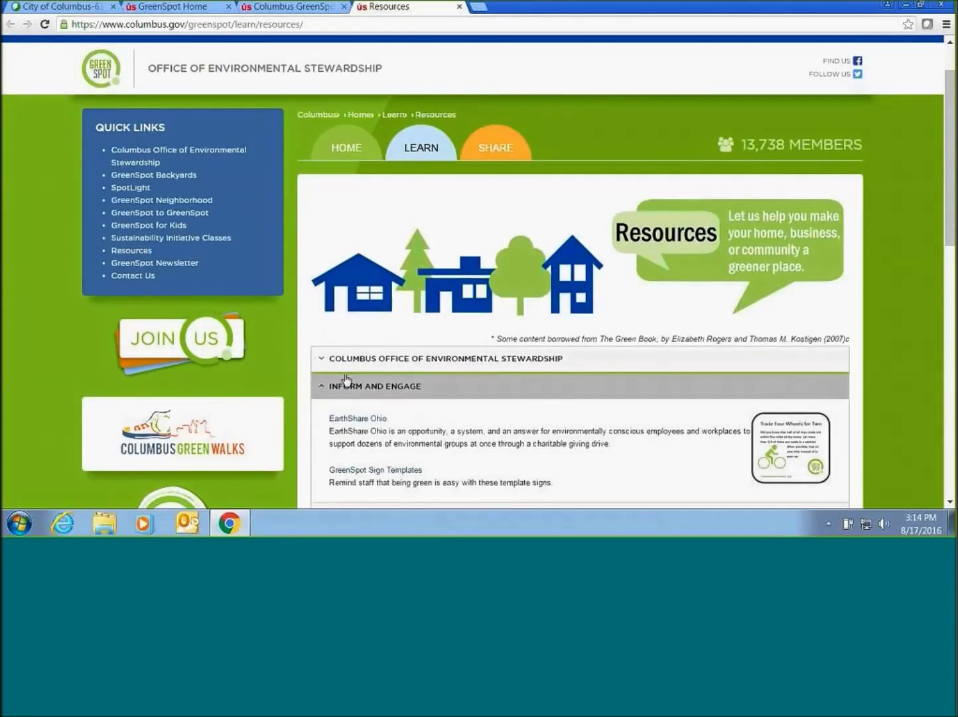
scroll(346, 380, "down", 1)
left_click(349, 324)
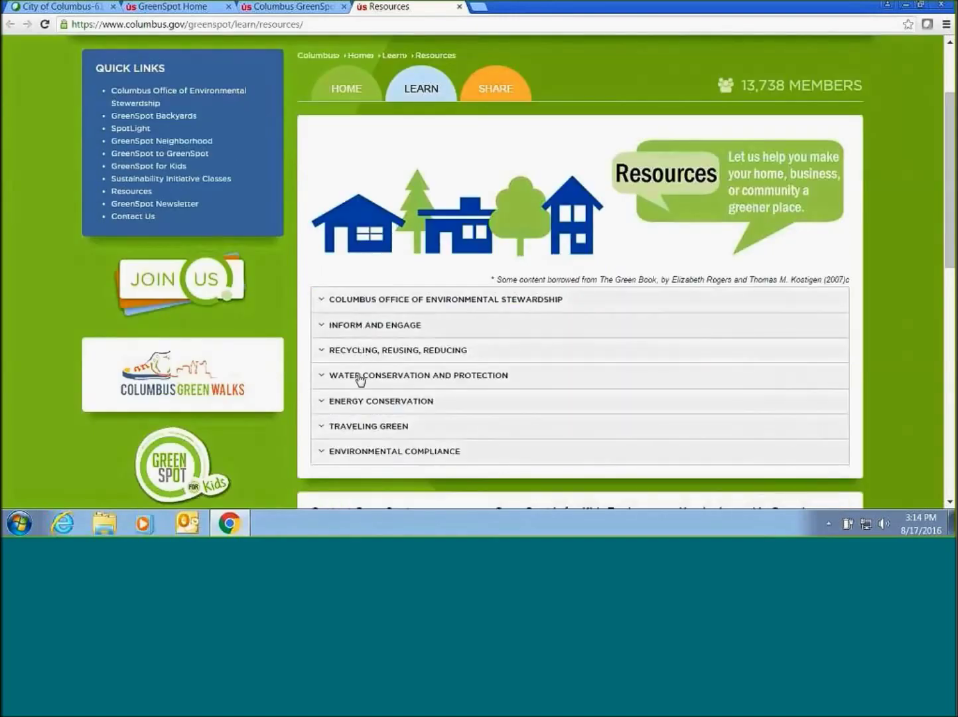
left_click(359, 377)
scroll(464, 384, "down", 2)
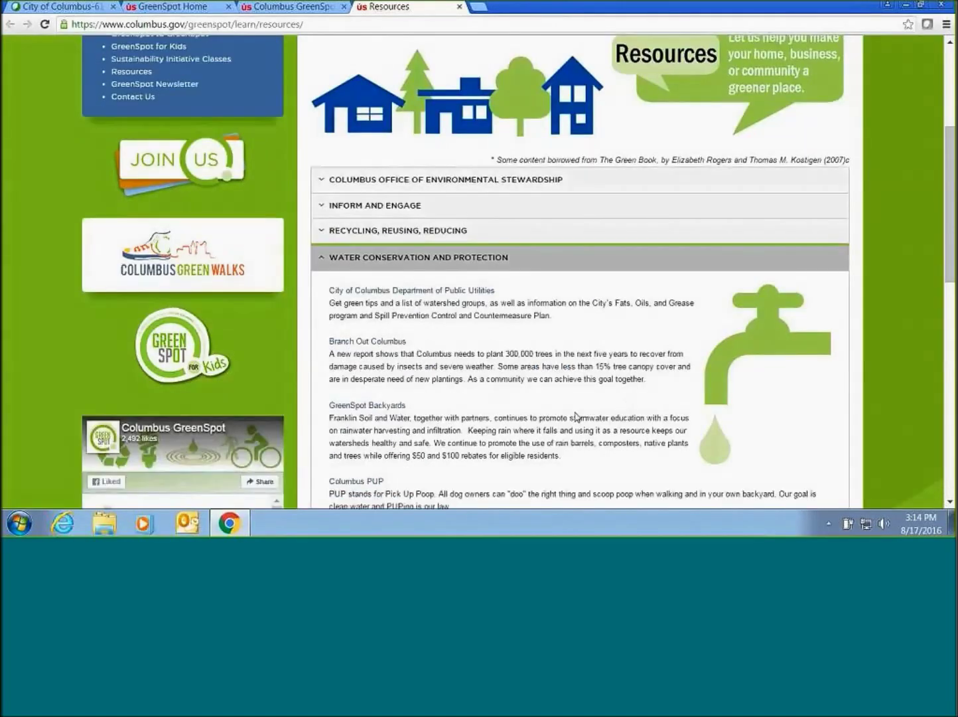
scroll(425, 382, "down", 2)
scroll(425, 382, "up", 3)
Back on the form, pledge reusable bags, online bill paying, and recycling paper, steel, glass and plastic
left_click(280, 6)
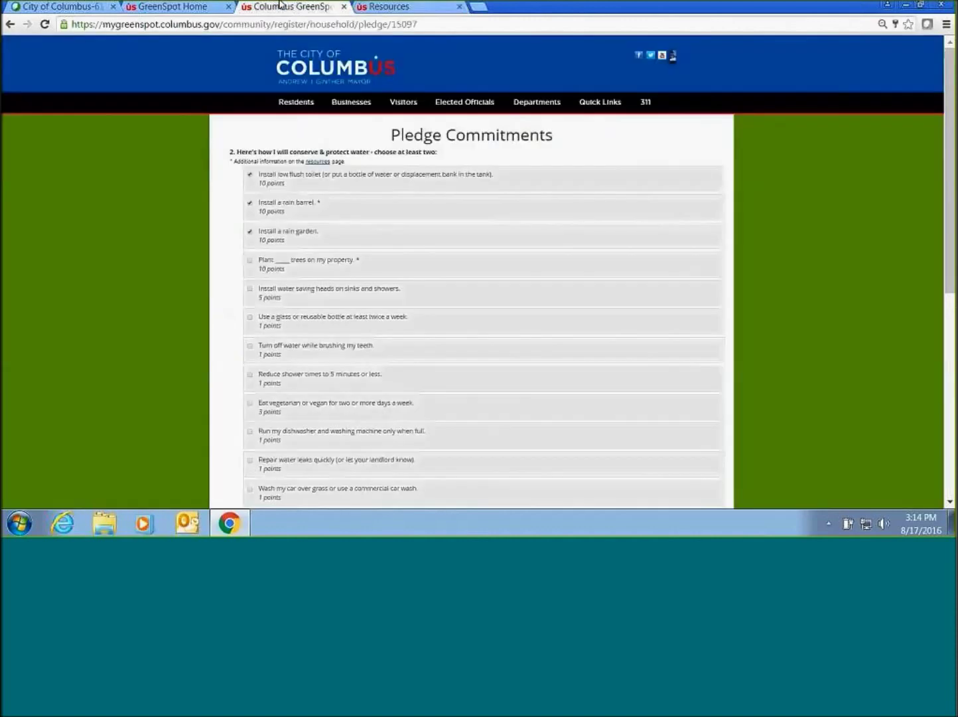
scroll(246, 263, "down", 2)
scroll(246, 263, "down", 3)
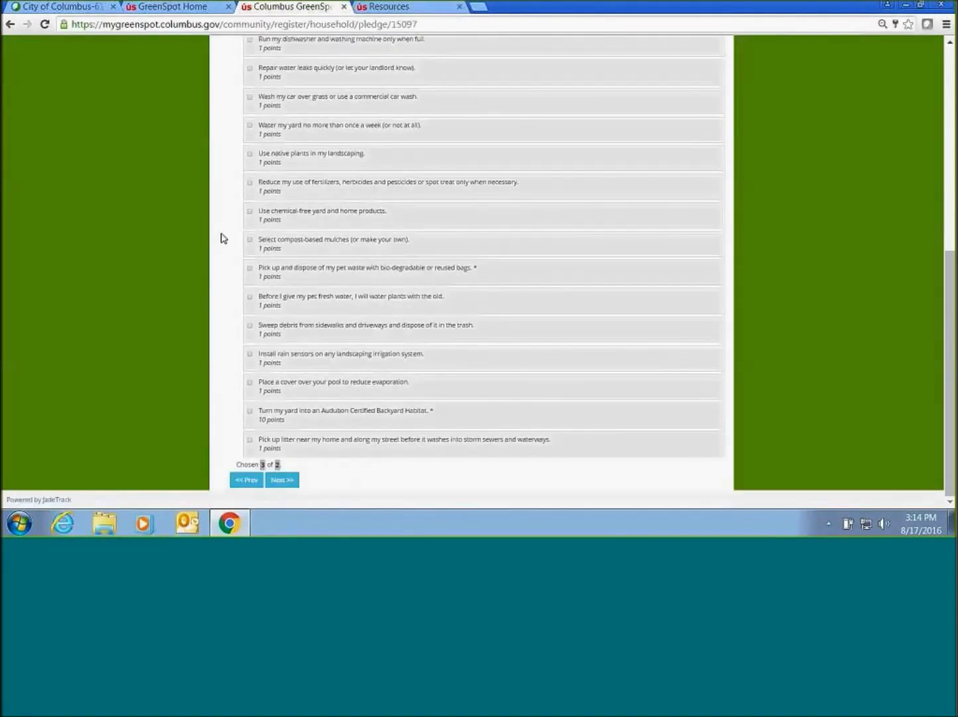
left_click(279, 480)
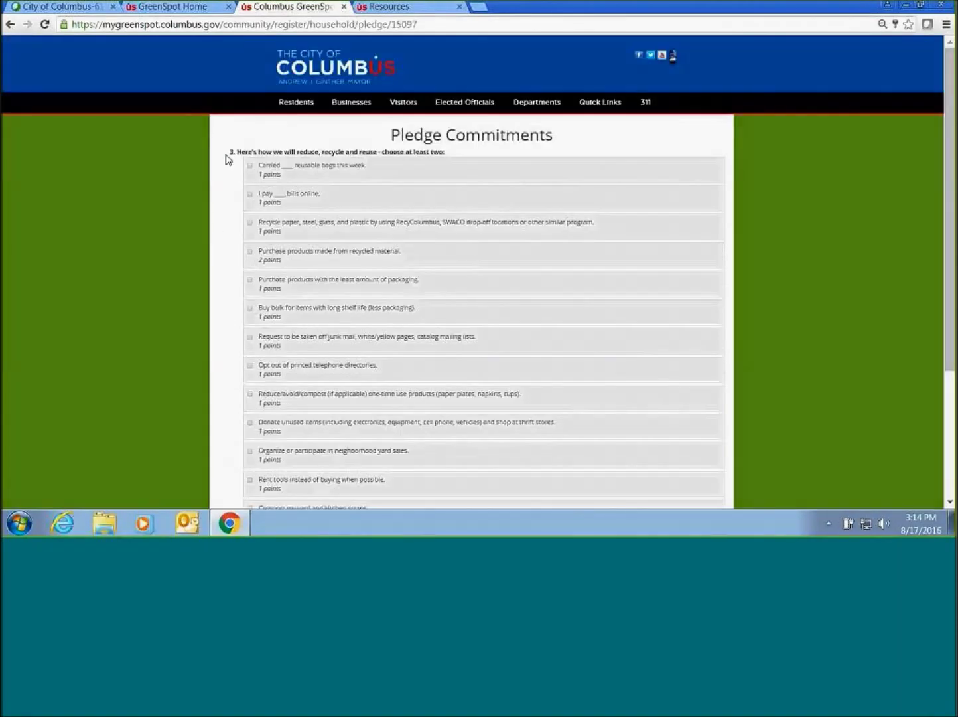
left_click(249, 166)
left_click(250, 194)
left_click(250, 223)
Answer 'Through a neighbor/friend' and save the pledges to finish registering
scroll(249, 236, "down", 3)
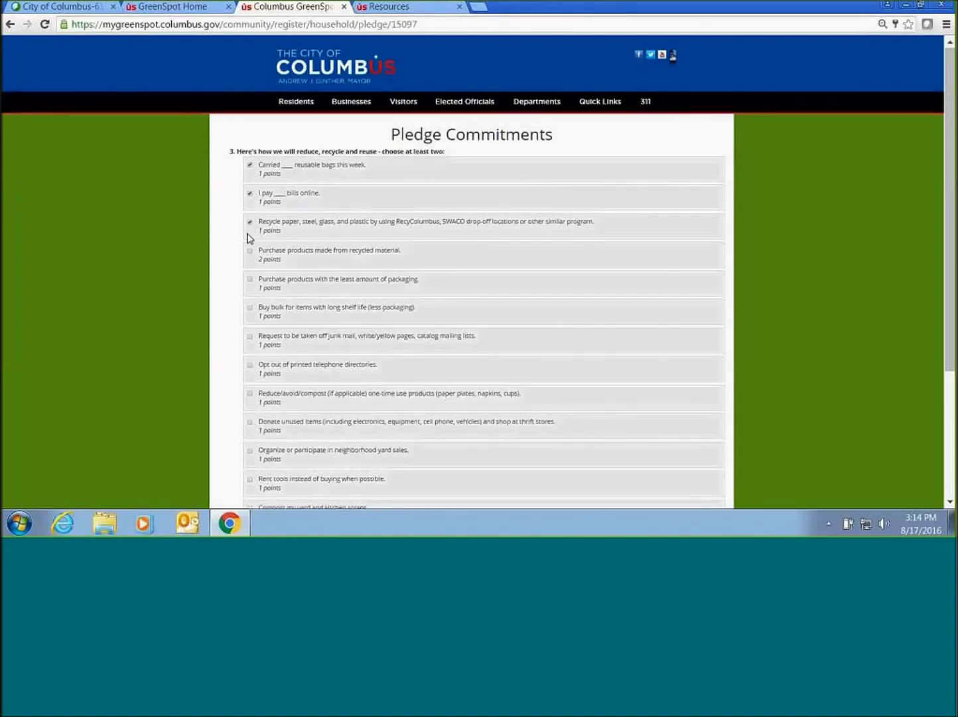
left_click(295, 480)
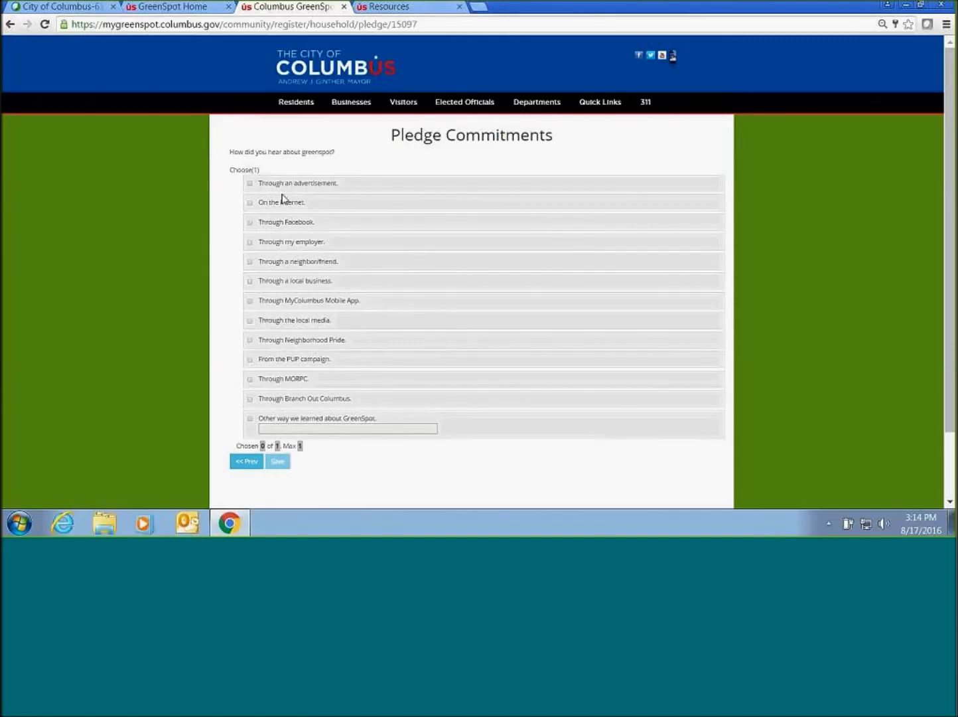
left_click(250, 261)
left_click(278, 460)
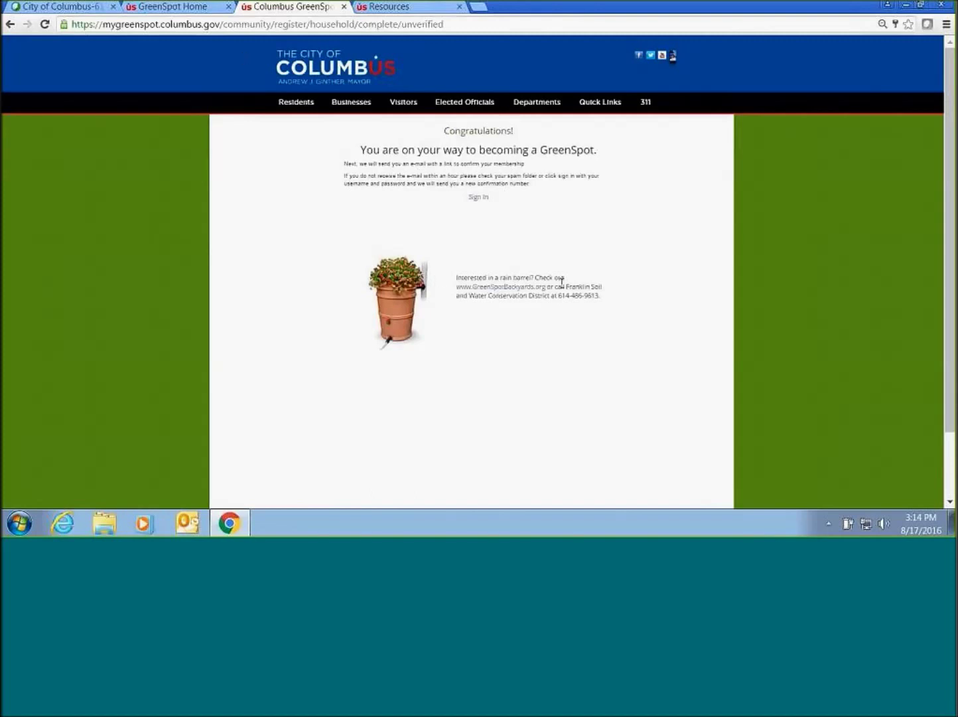
Sign in with the suggested davidce email and the household password
left_click(478, 198)
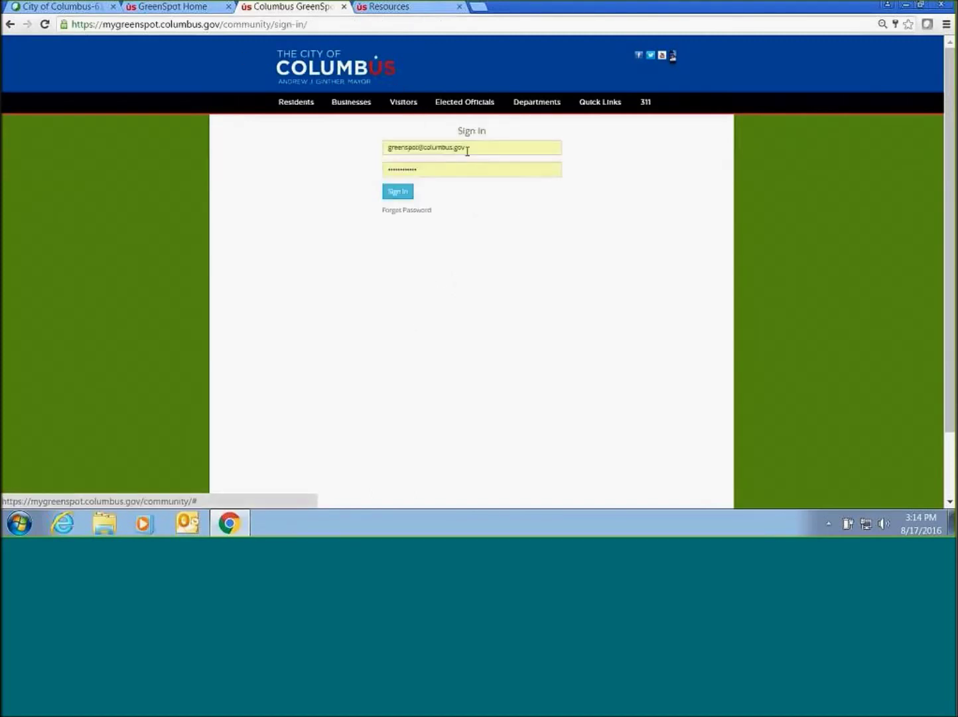
double_click(485, 152)
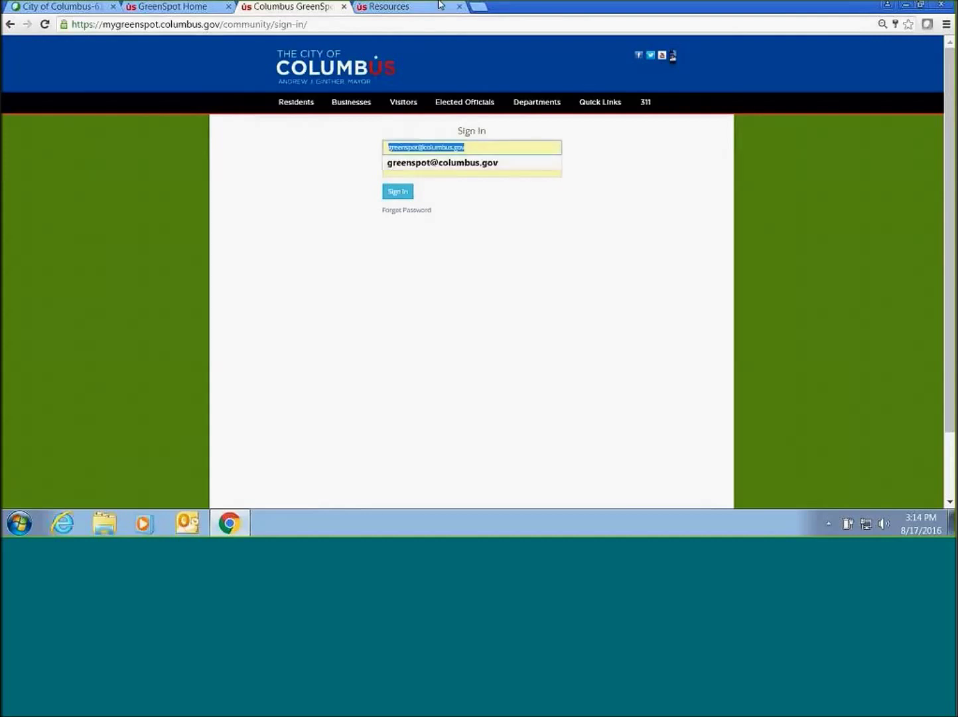
type("d")
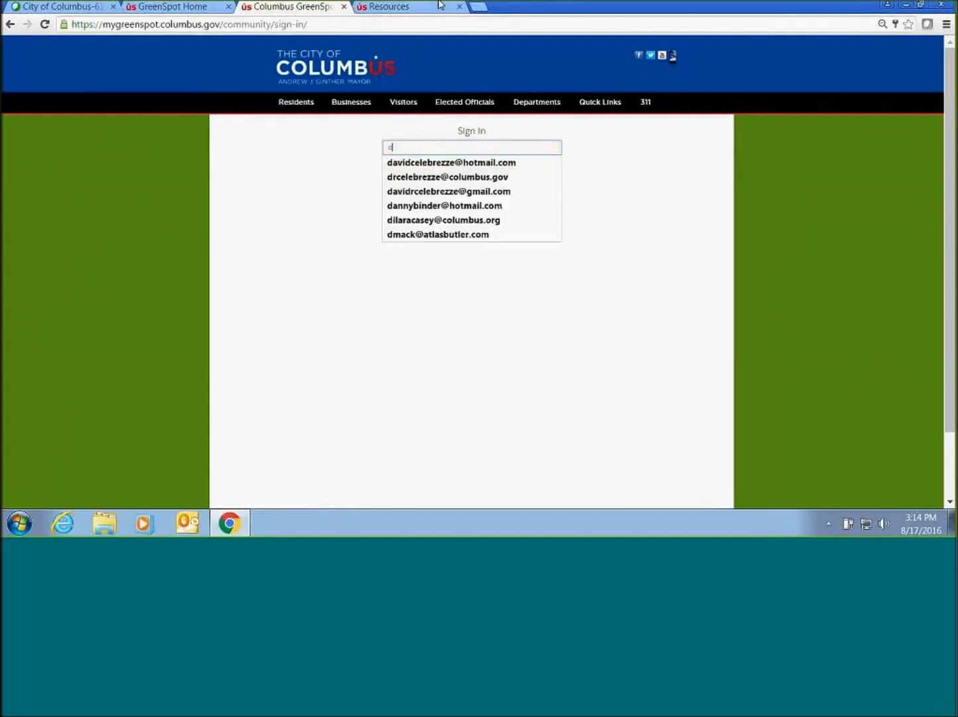
type("avidce")
key("Down")
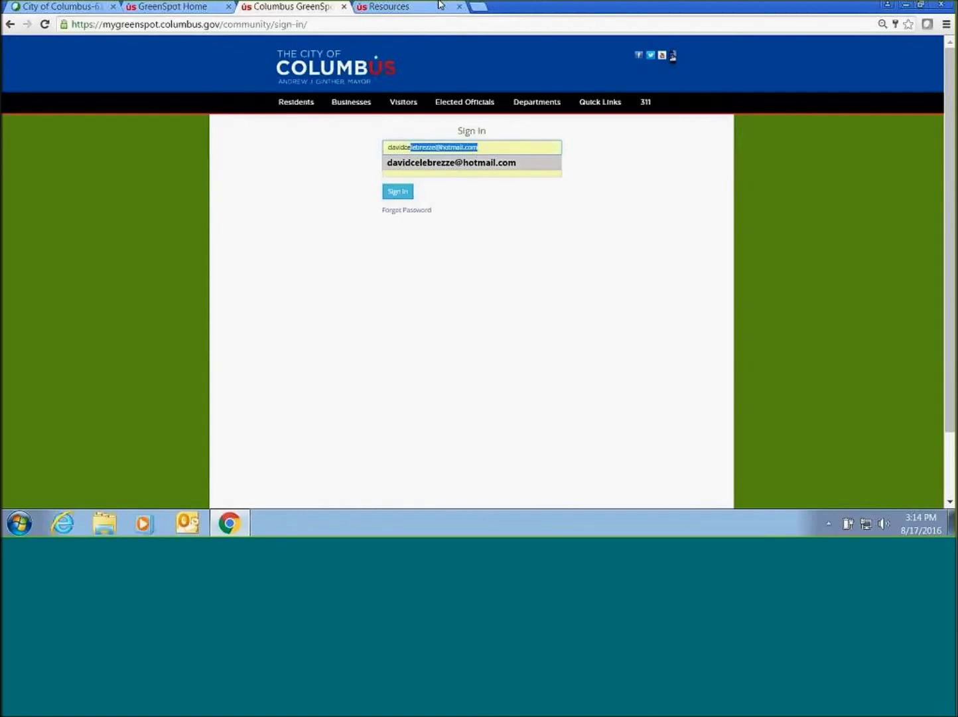
key("Tab")
type("p")
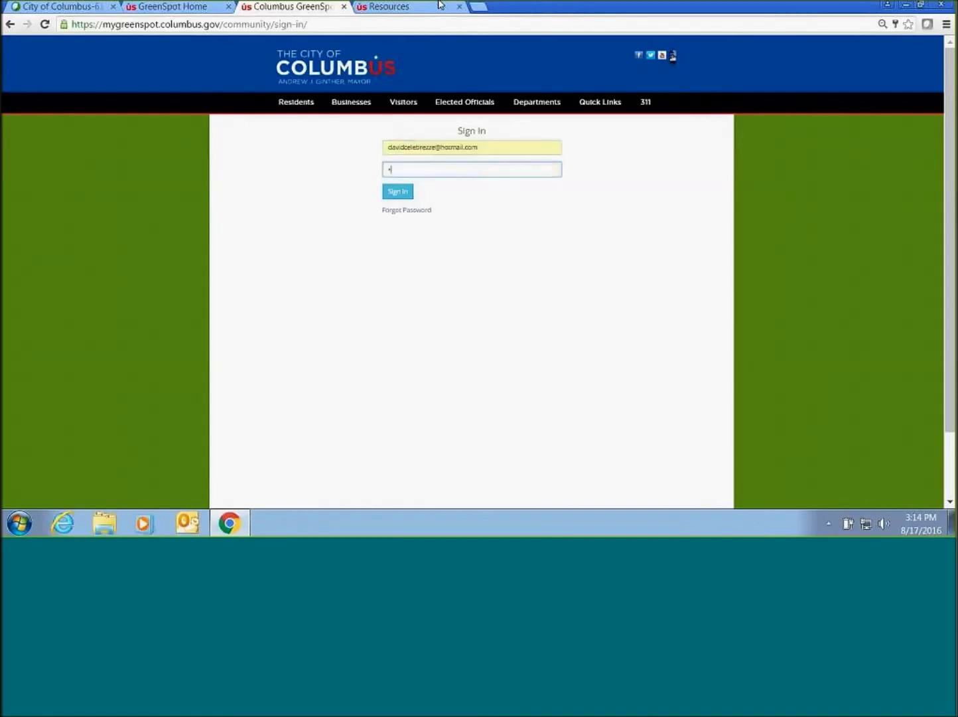
key("BackSpace")
key("BackSpace")
key("BackSpace")
type("p")
key("Return")
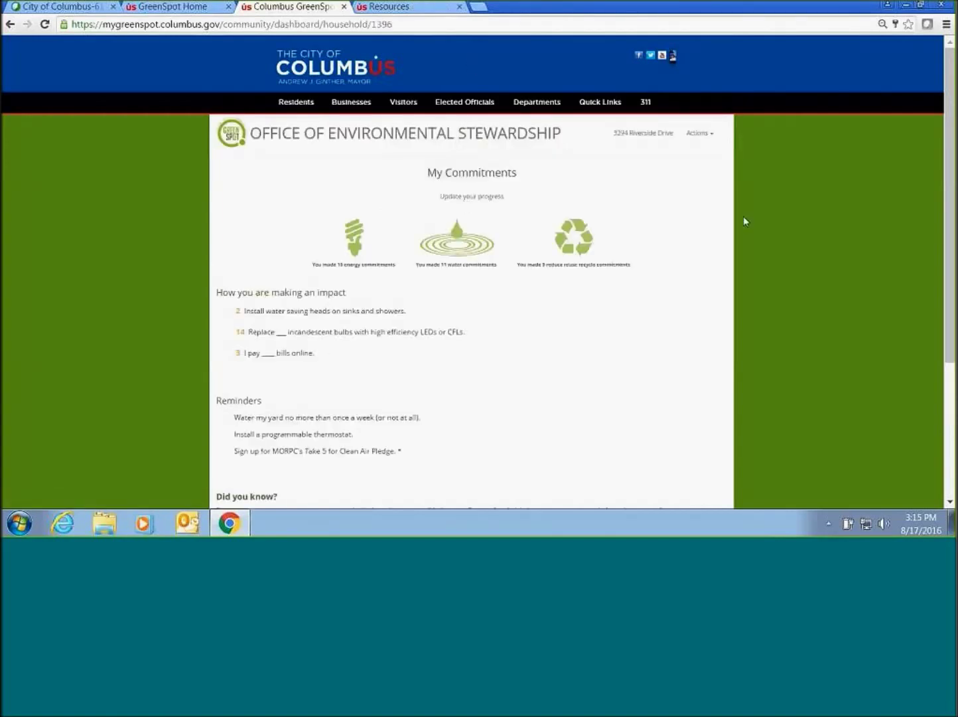
Resave the unchanged location via Actions > Update Location, then highlight the impact list
left_click(698, 132)
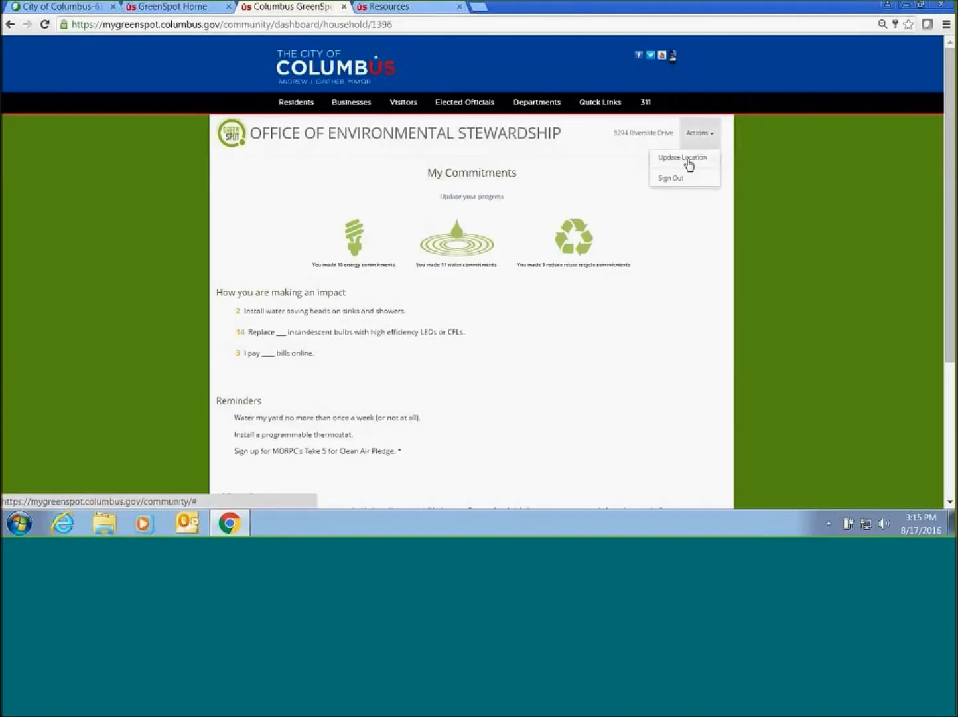
left_click(689, 160)
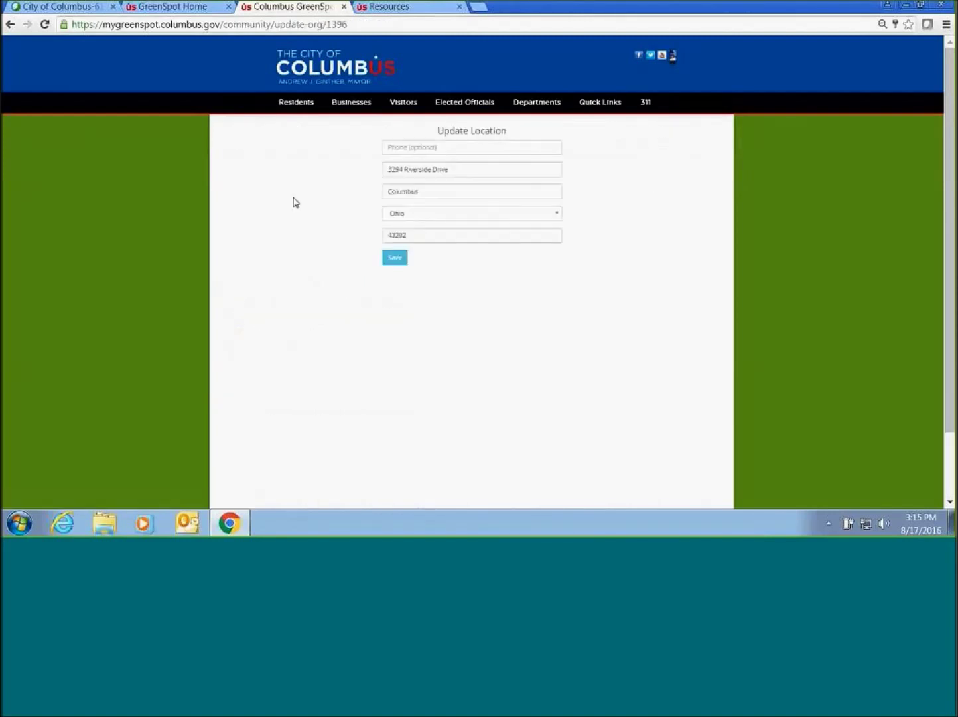
left_click(394, 259)
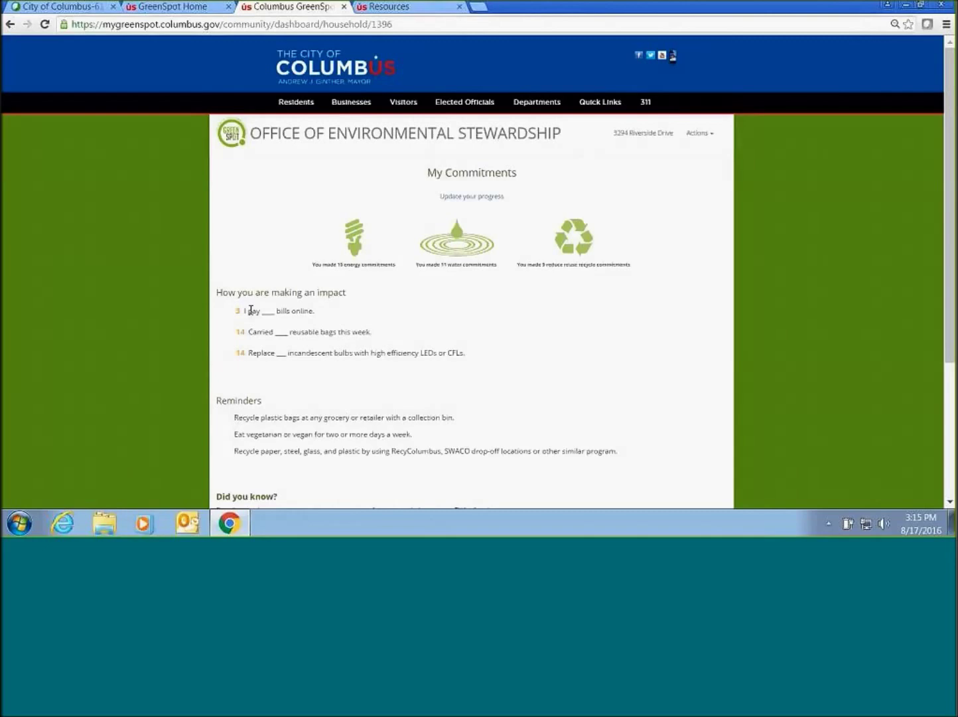
left_click_drag(250, 310, 496, 359)
Scroll through the Household Pledges table and go to the pledge progress page
left_click(225, 331)
scroll(225, 335, "down", 1)
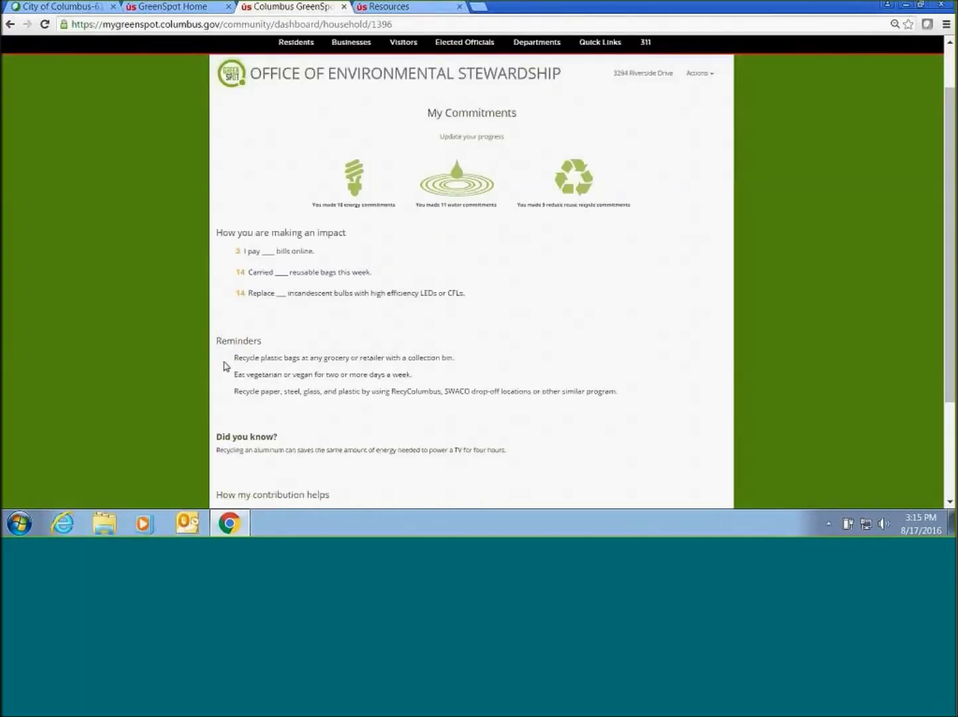
scroll(231, 355, "down", 2)
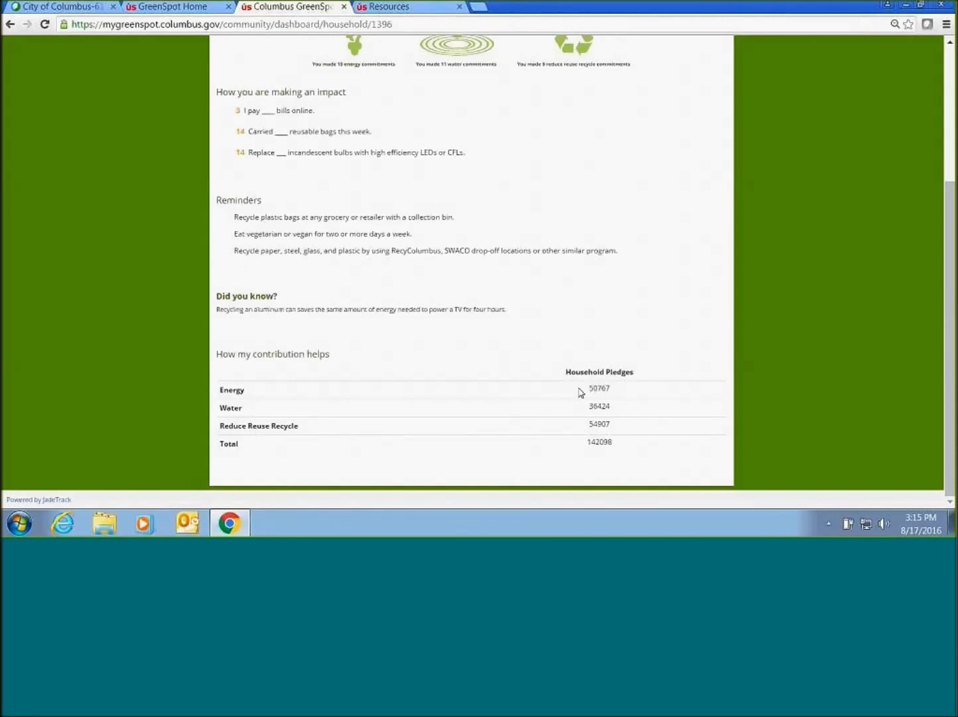
scroll(220, 242, "up", 3)
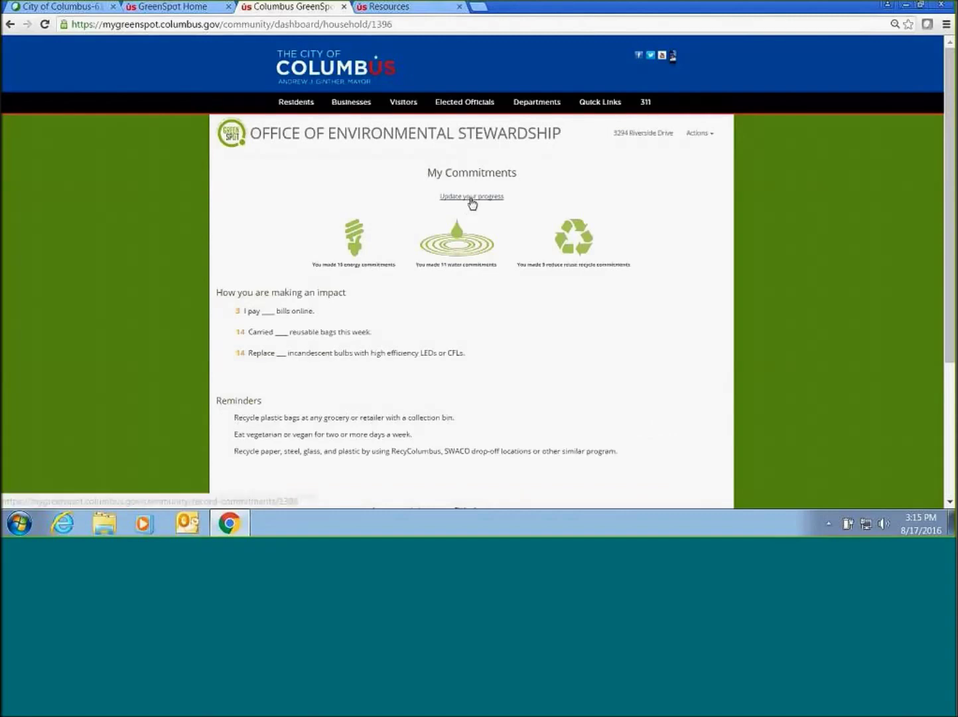
left_click(471, 197)
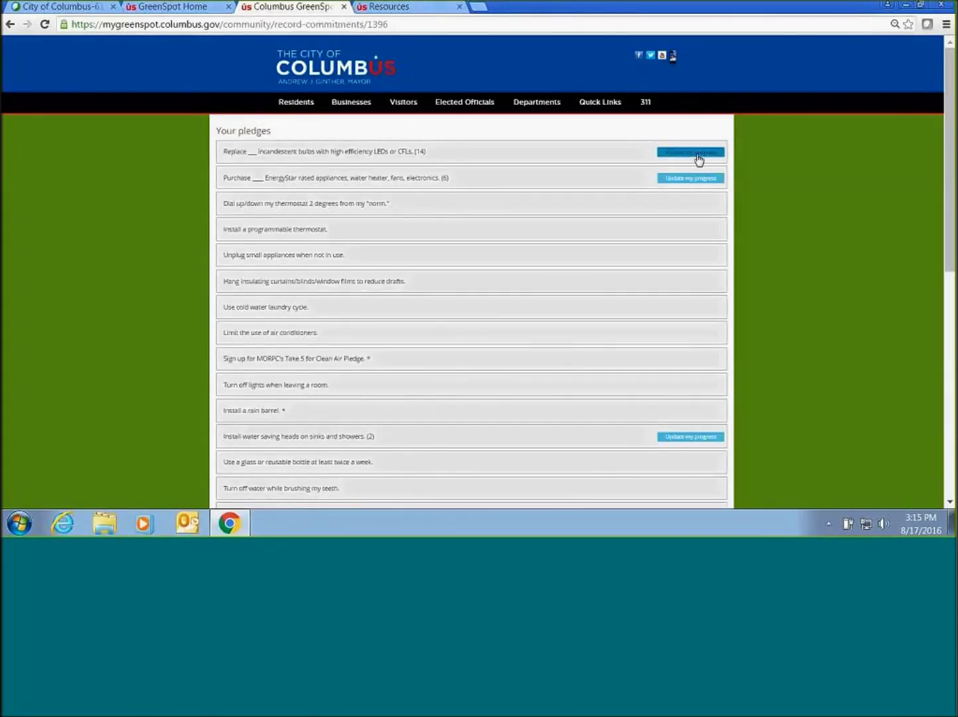
Update the bulb-replacement progress to 15 bulbs replaced
left_click(698, 153)
left_click(421, 111)
type("1")
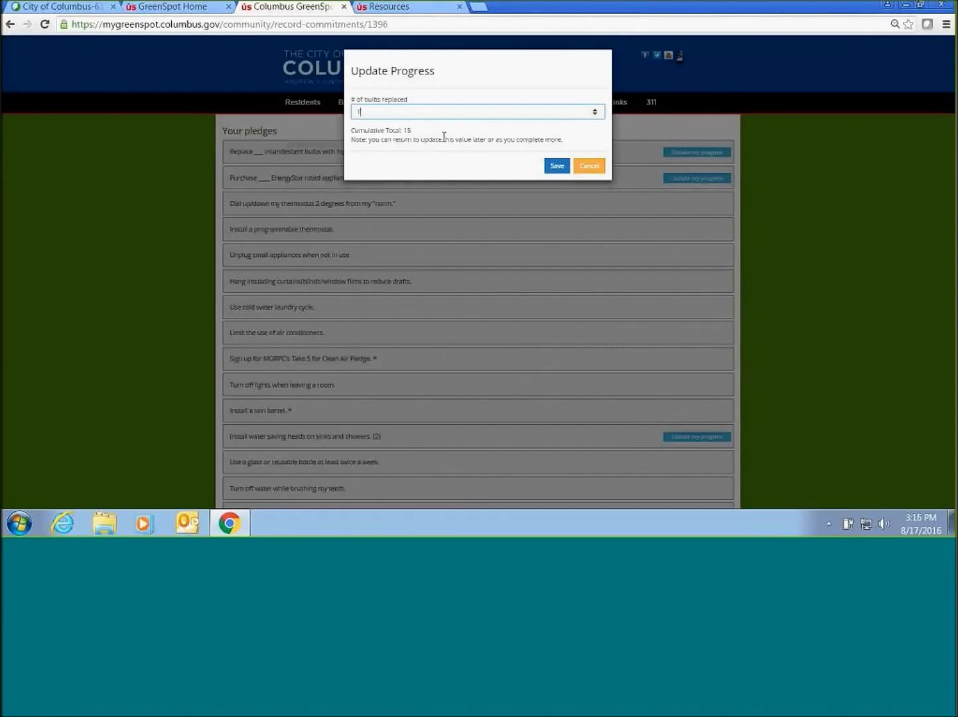
left_click(559, 166)
scroll(246, 349, "down", 4)
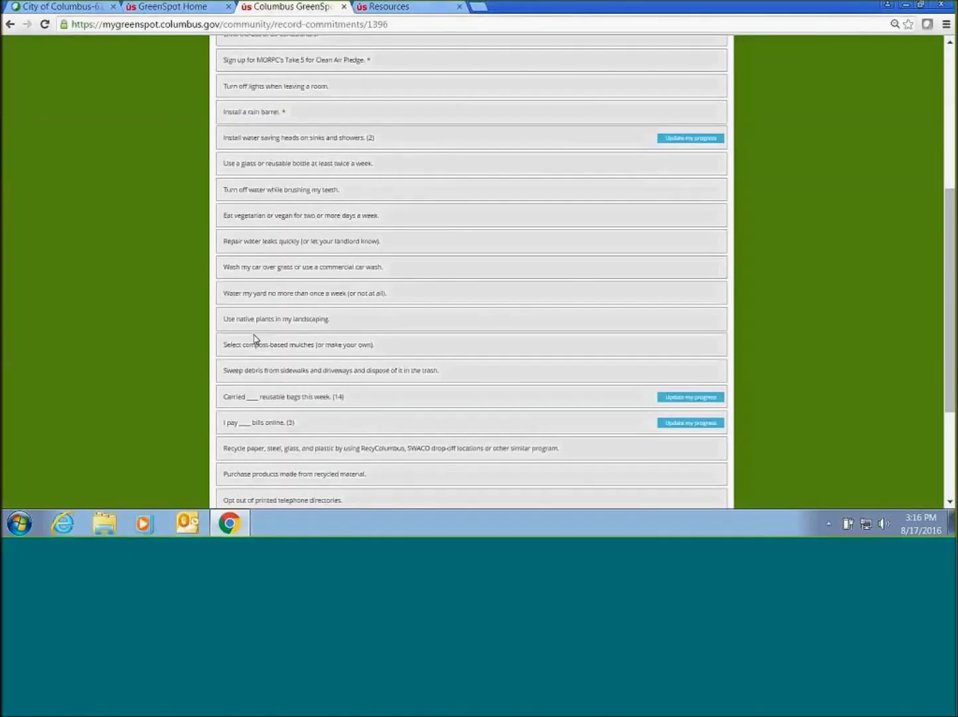
scroll(616, 193, "up", 2)
scroll(587, 168, "up", 1)
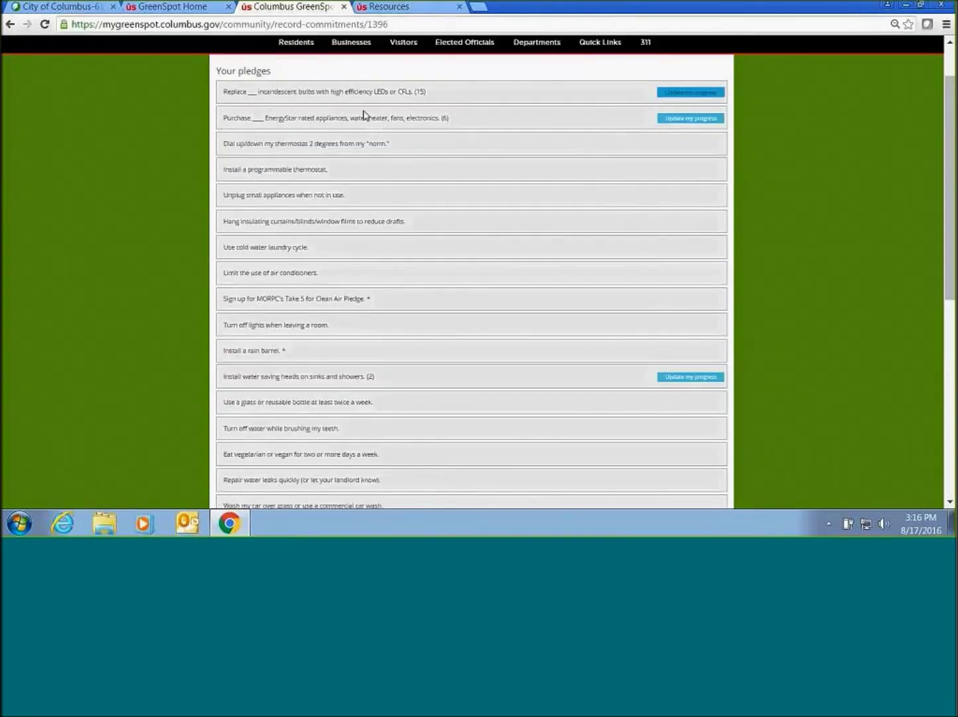
Open the EnergyStar appliances progress update and cancel it unchanged
left_click(695, 120)
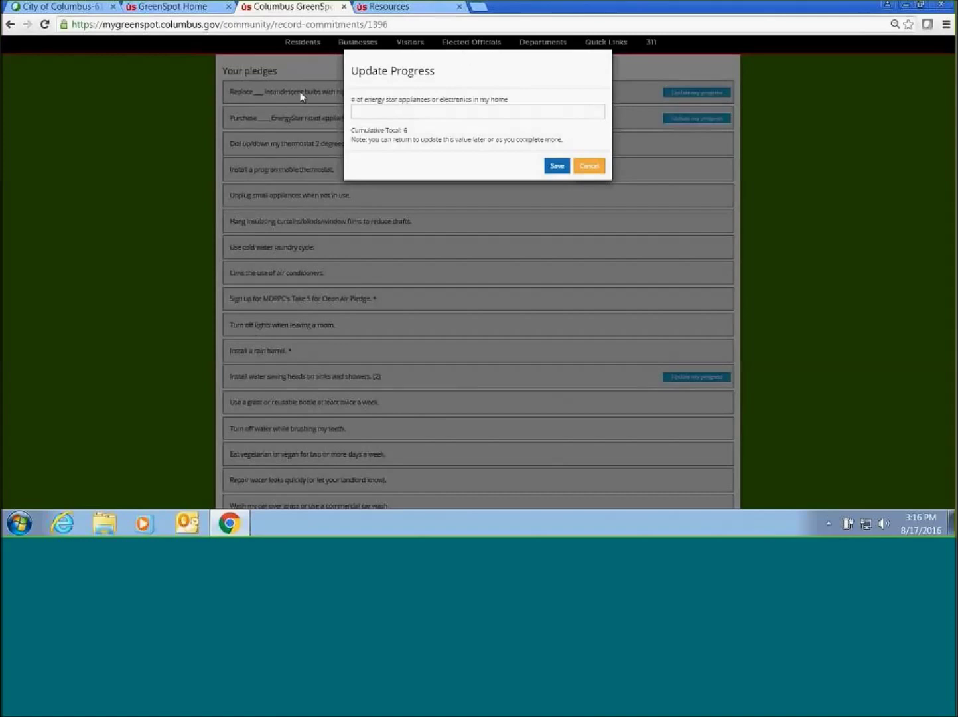
left_click(588, 167)
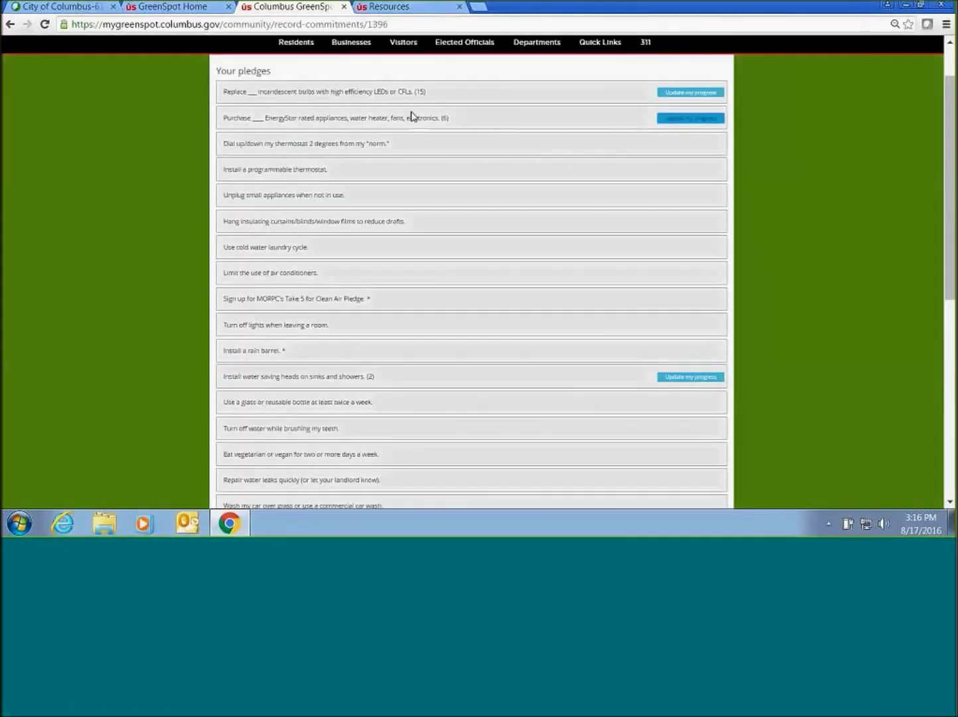
scroll(406, 190, "down", 4)
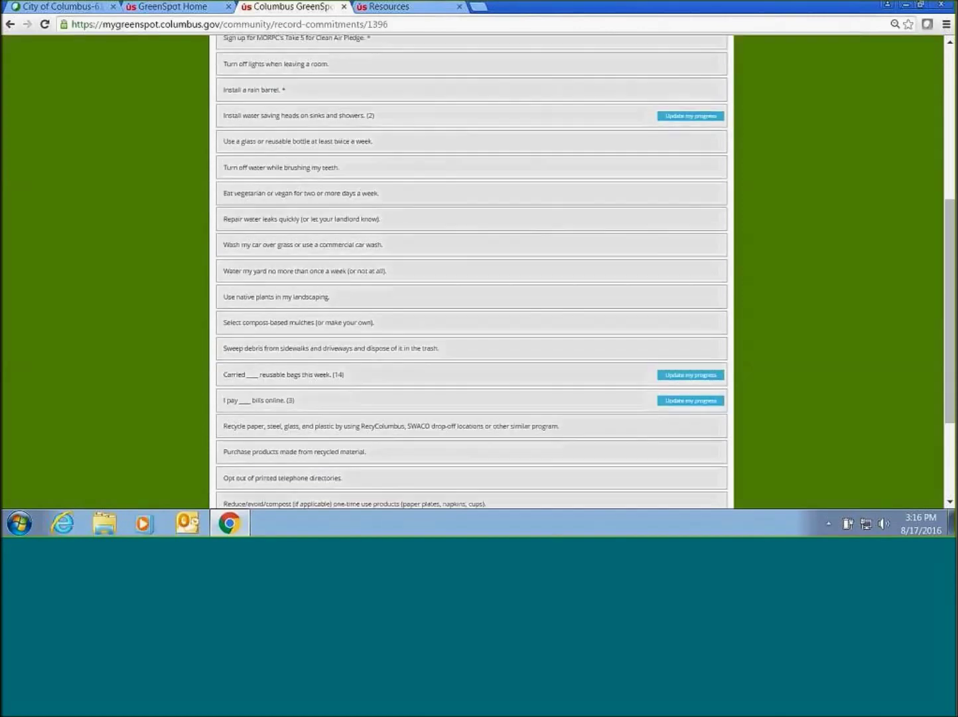
scroll(369, 355, "down", 1)
Record more reusable bags, raising the bags total to 16
left_click(710, 336)
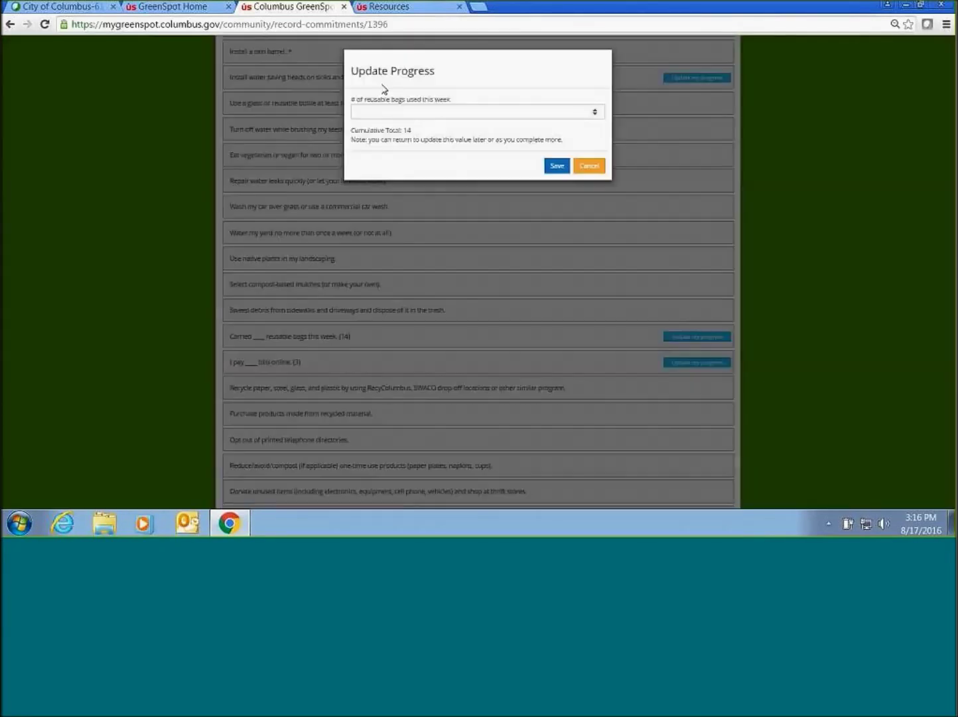
left_click(363, 115)
type("3")
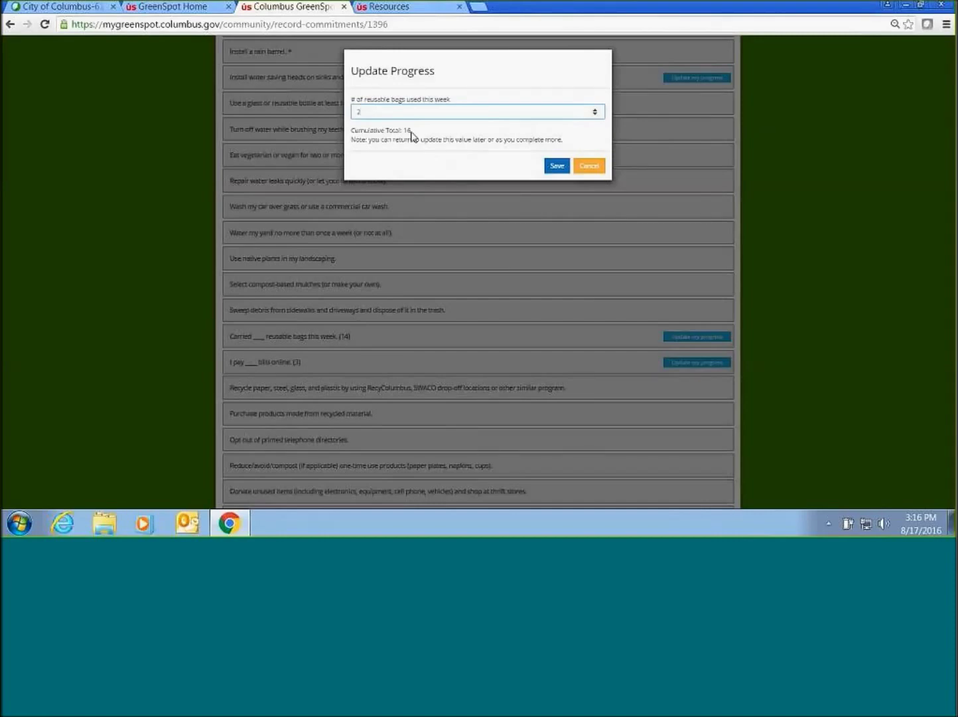
left_click(557, 167)
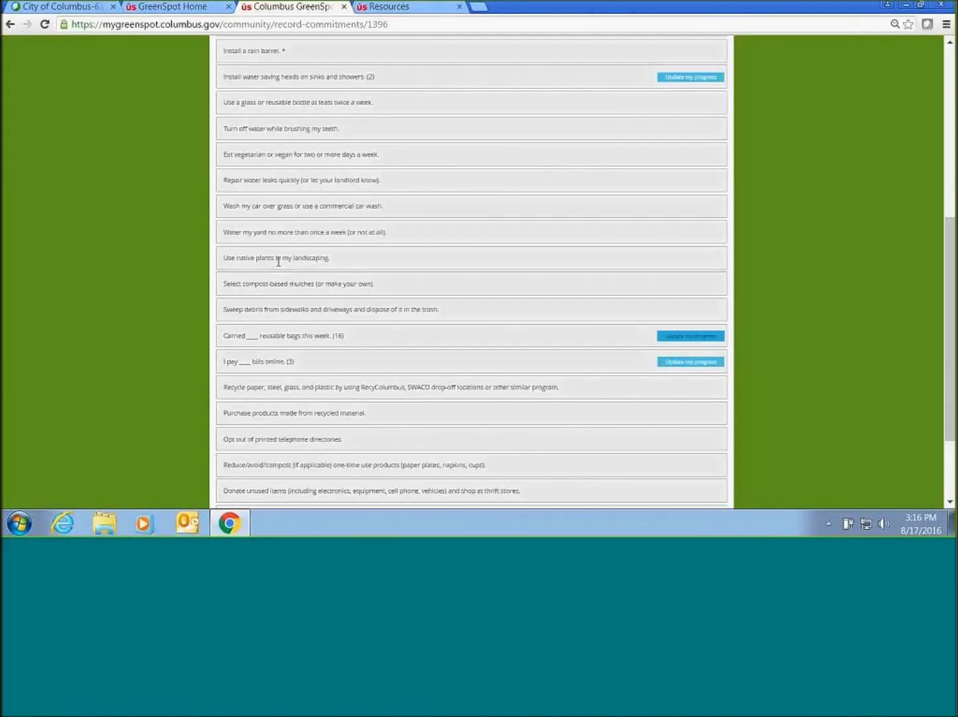
scroll(340, 251, "down", 2)
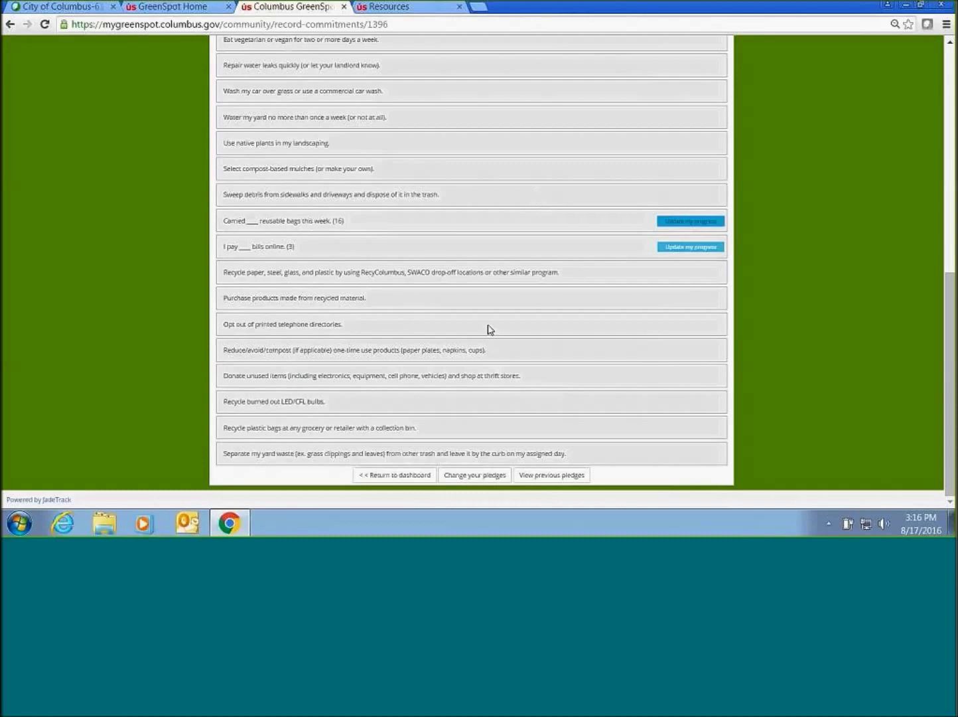
Remove the EnergyStar appliances pledge and save the revised commitments
left_click(470, 477)
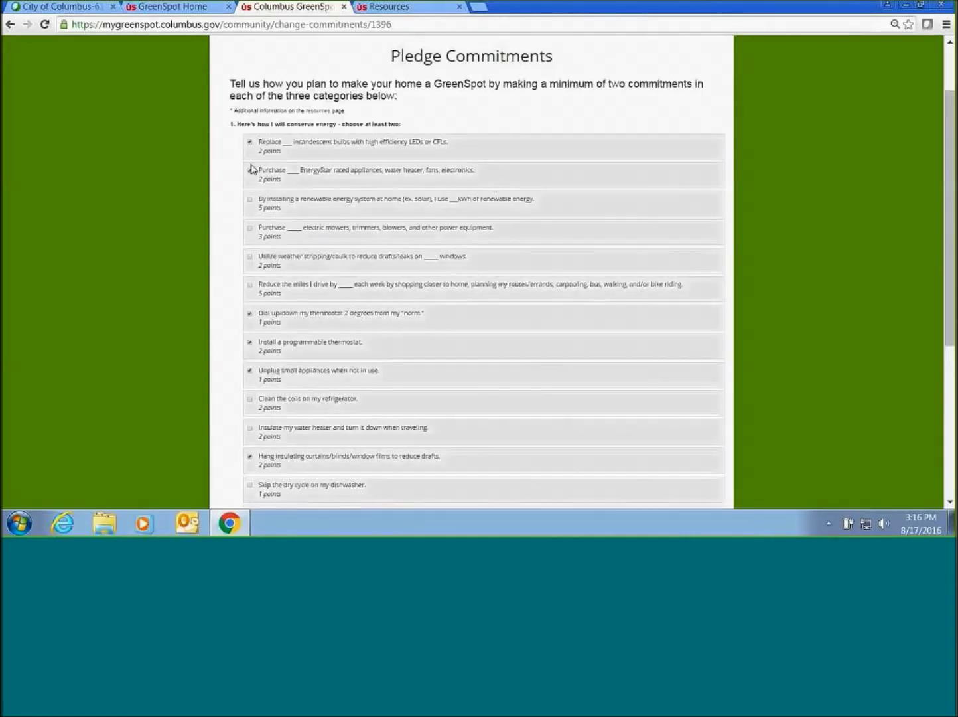
left_click(249, 172)
scroll(259, 175, "down", 5)
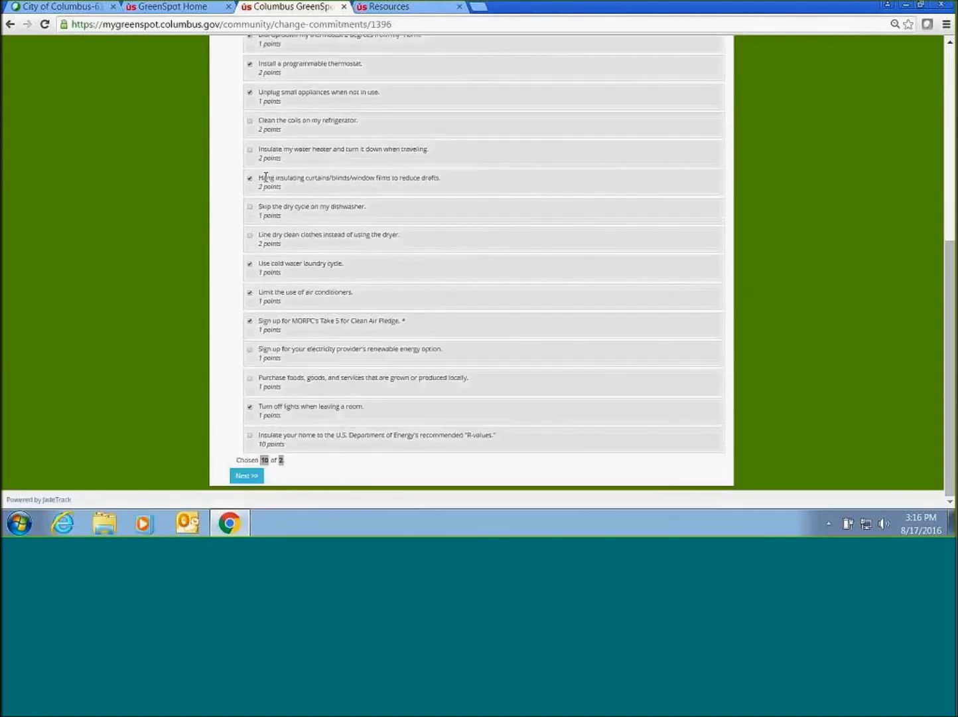
left_click(243, 475)
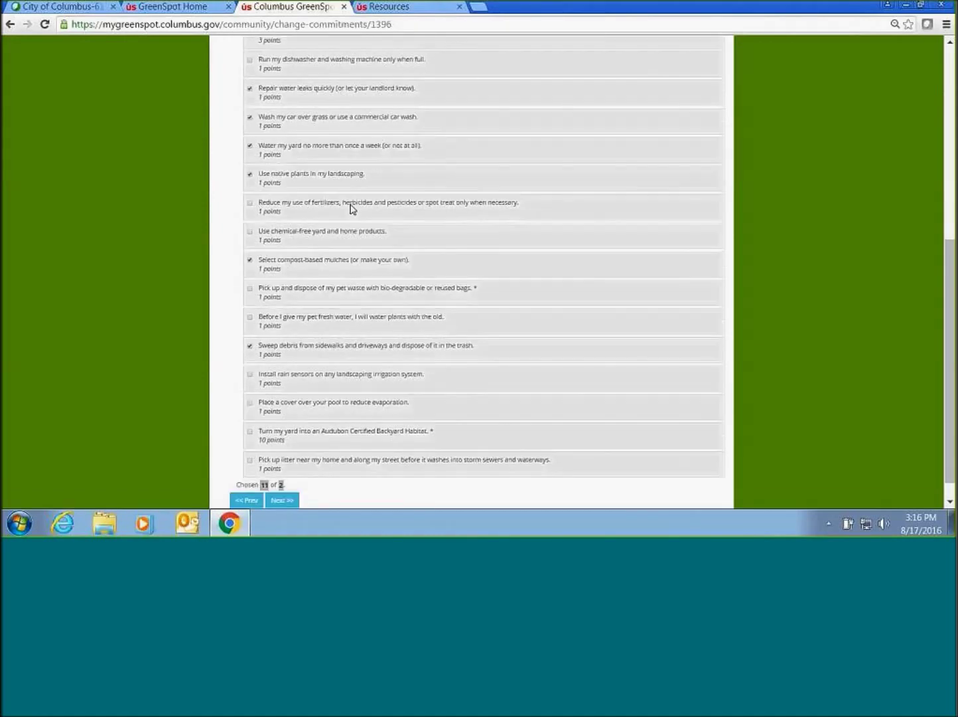
left_click(280, 477)
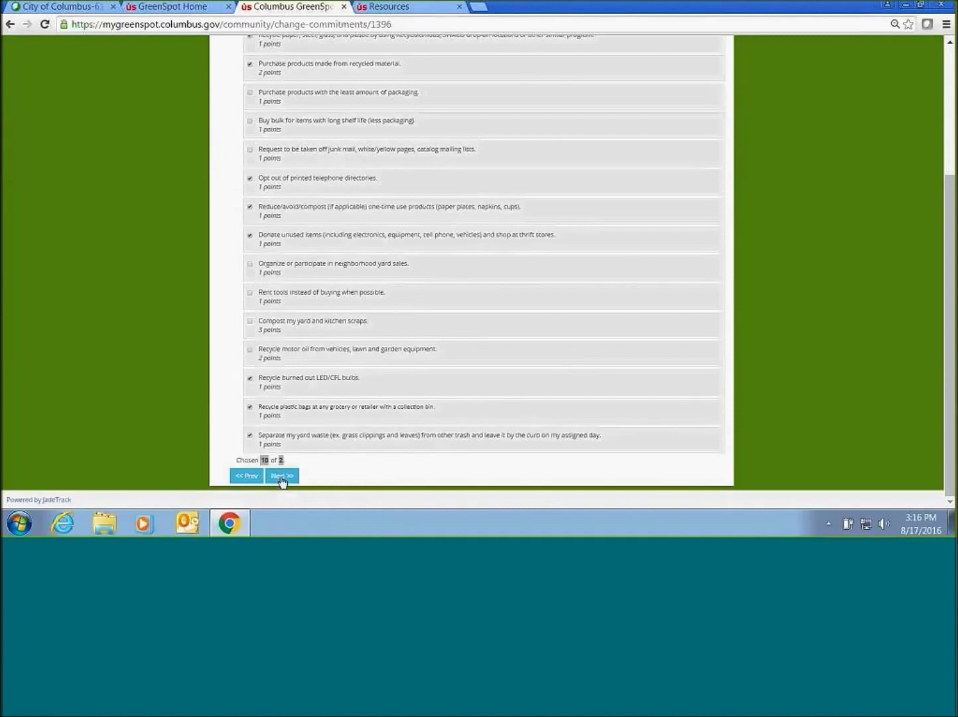
left_click(290, 472)
scroll(328, 299, "down", 1)
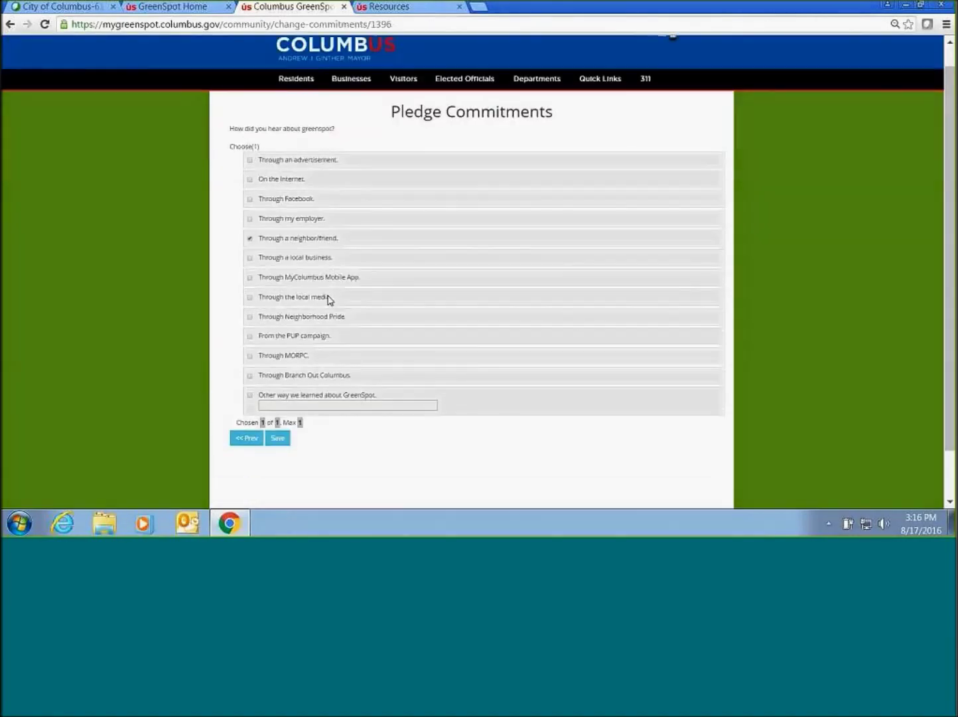
left_click(277, 385)
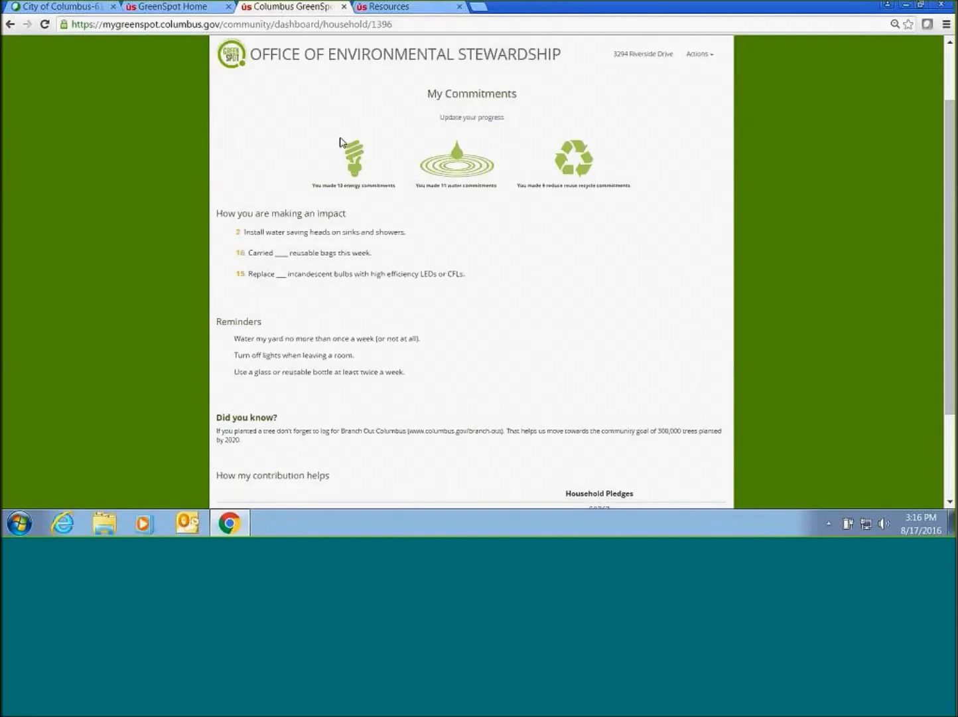
Review the dashboard impact list showing 16 reusable bags and 15 bulbs, then go to GreenSpot Home
scroll(316, 229, "down", 1)
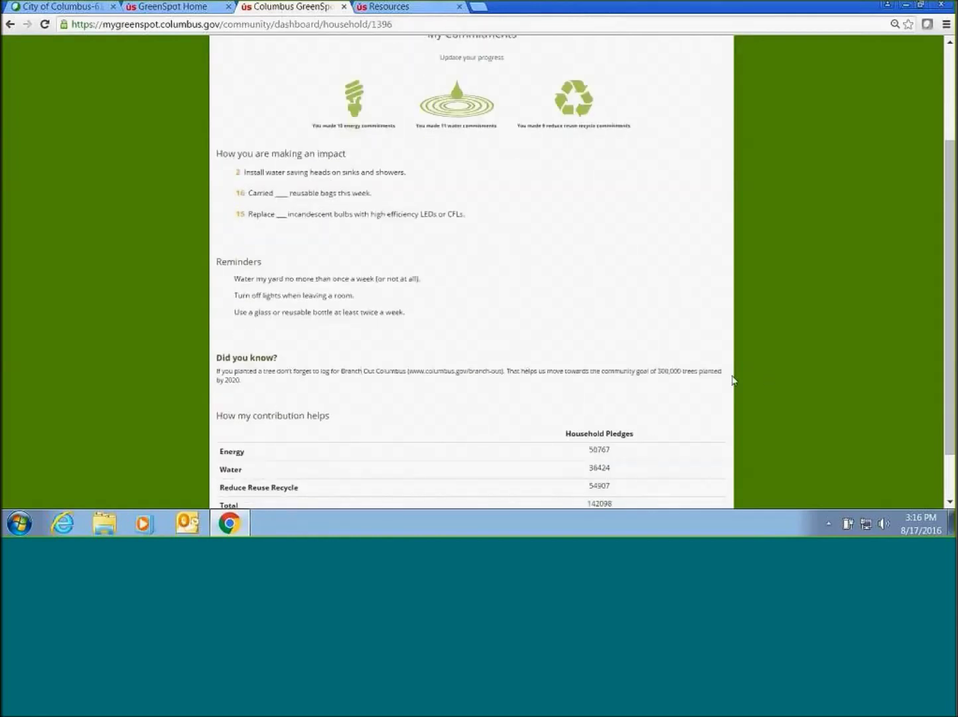
scroll(257, 343, "down", 1)
scroll(258, 342, "up", 3)
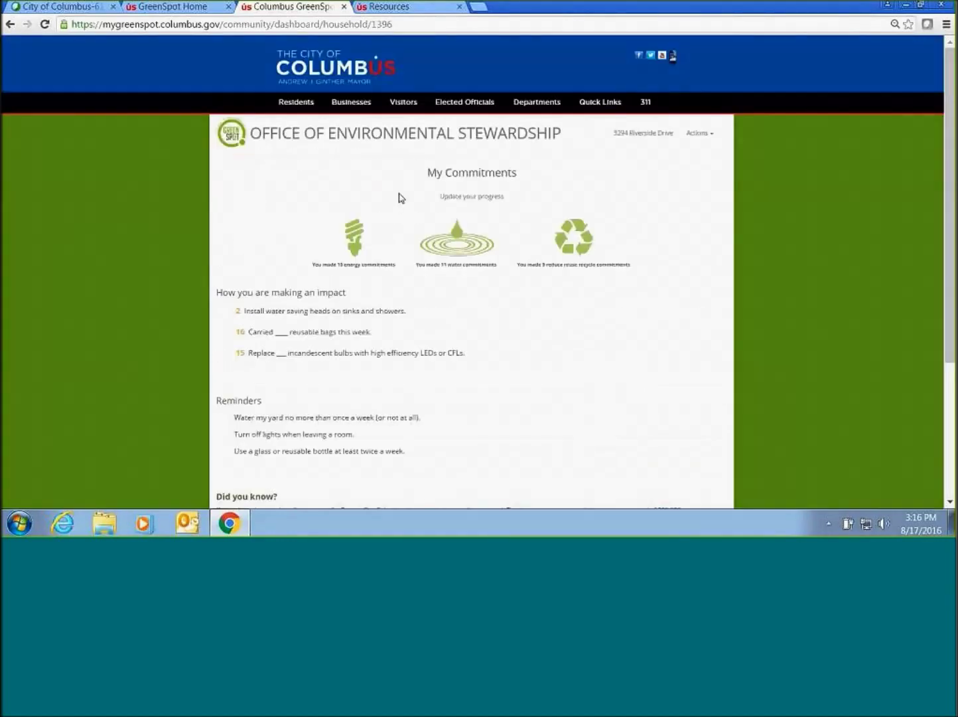
left_click(194, 11)
scroll(406, 319, "down", 5)
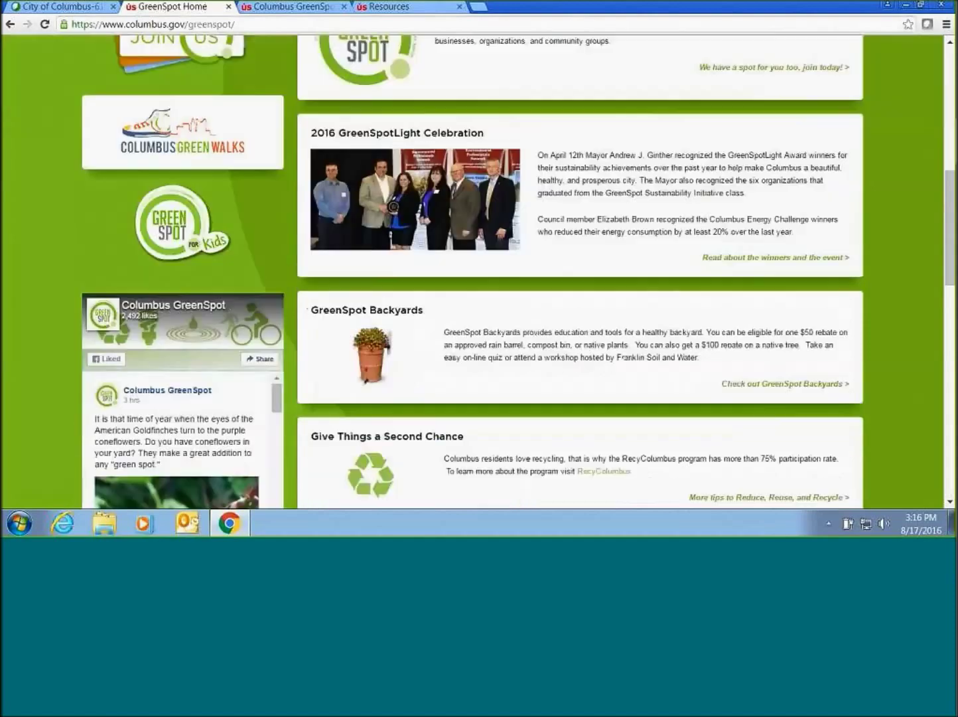
scroll(411, 309, "down", 3)
scroll(412, 305, "down", 4)
scroll(412, 304, "down", 5)
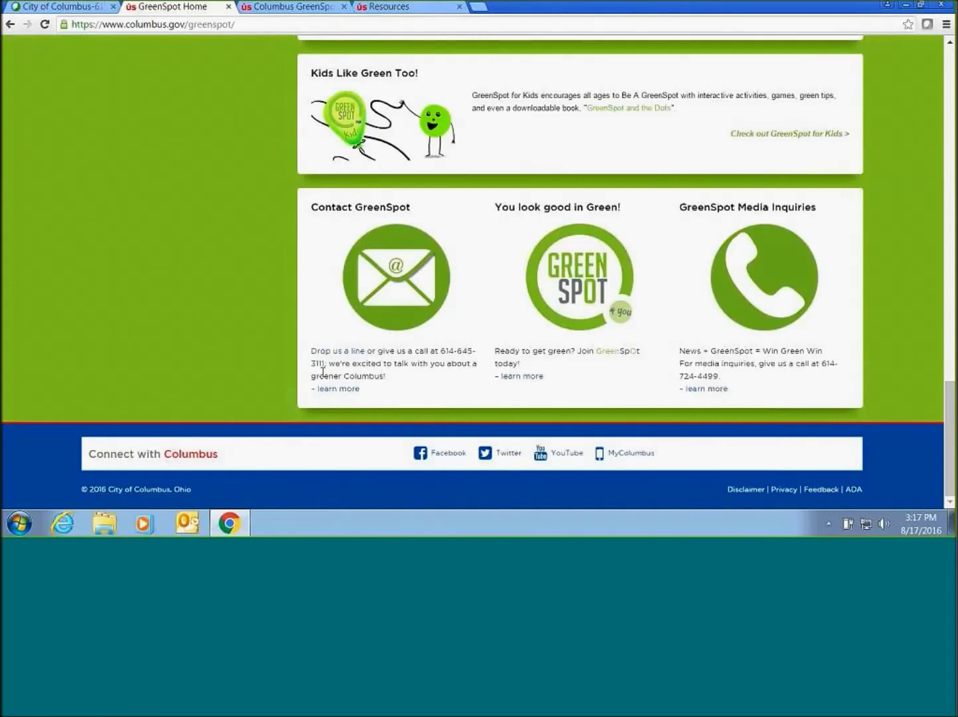
left_click(342, 352)
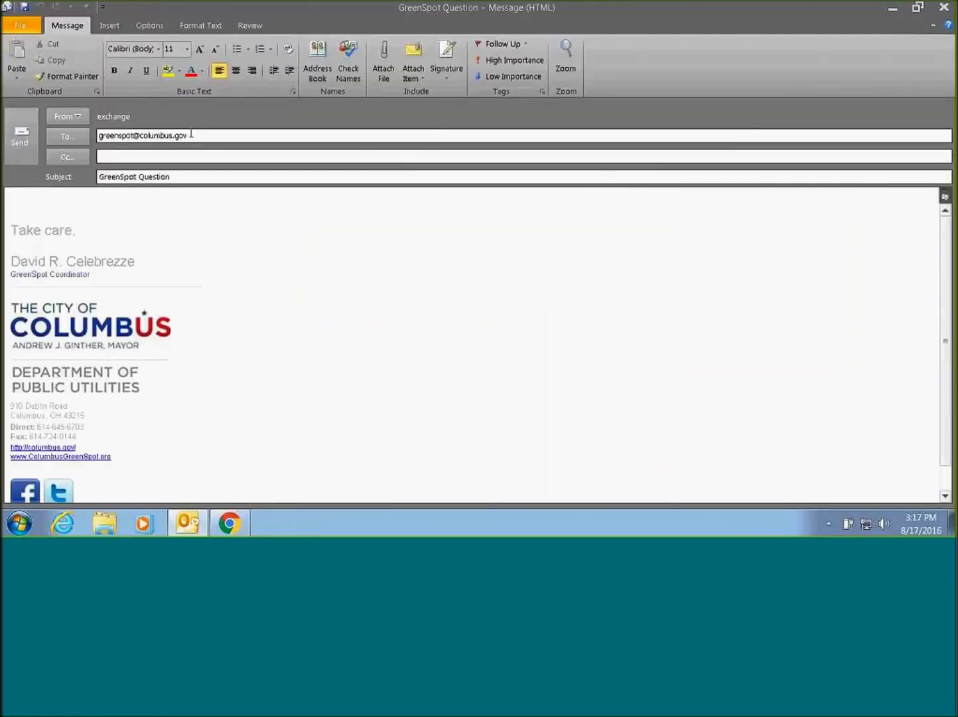
left_click(943, 6)
left_click(478, 296)
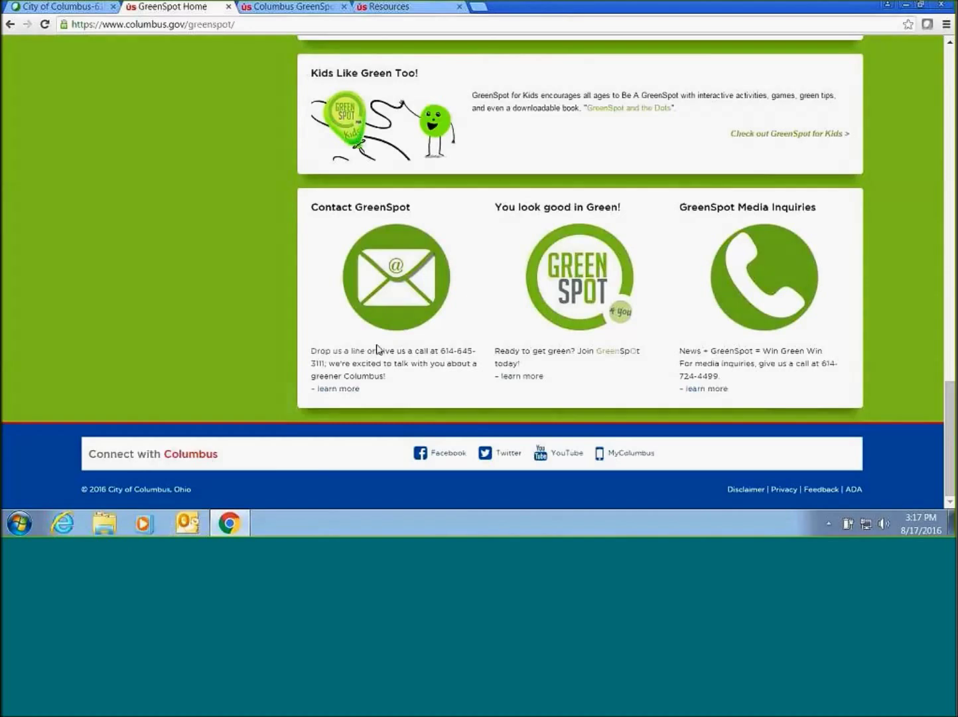